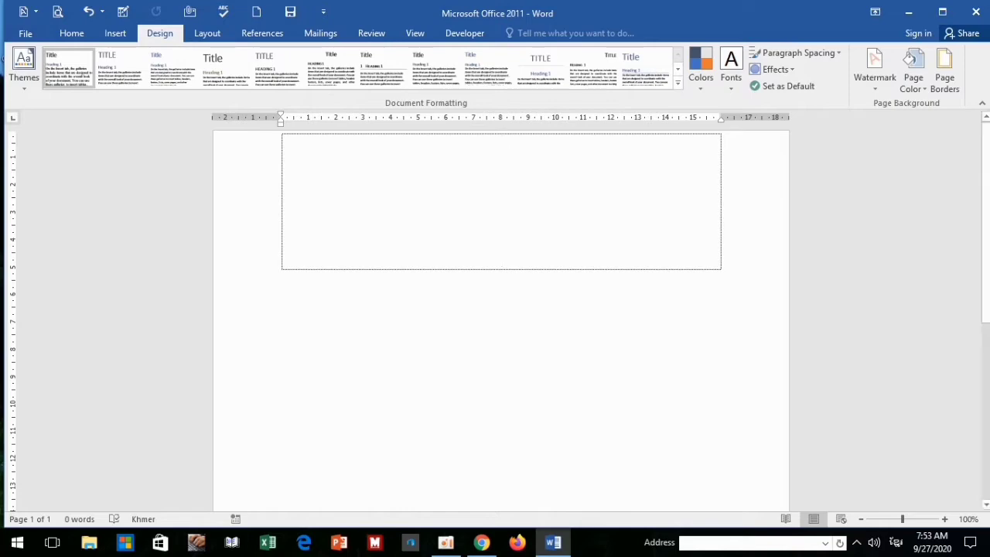
Open the downloaded 15000 riel banknote .jpg from Chrome's Google Images results
key("alt+Tab")
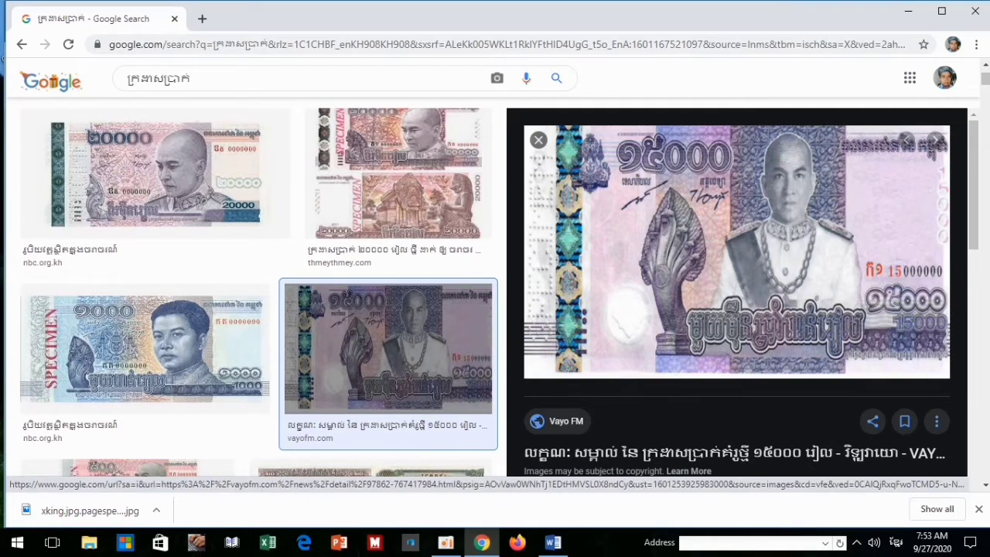
left_click(85, 510)
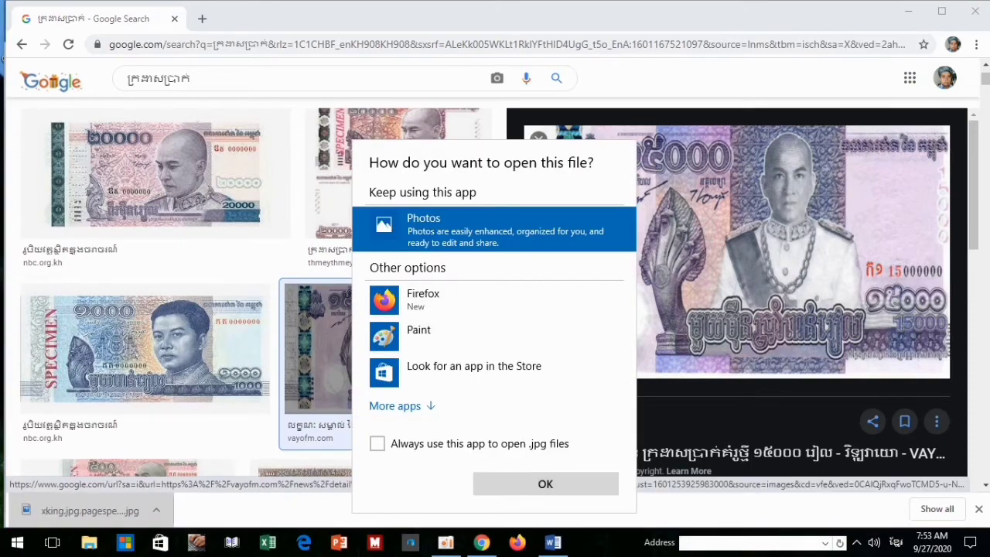
View the banknote image in Photos, close it, and minimize Chrome to get back to Word
left_click(545, 484)
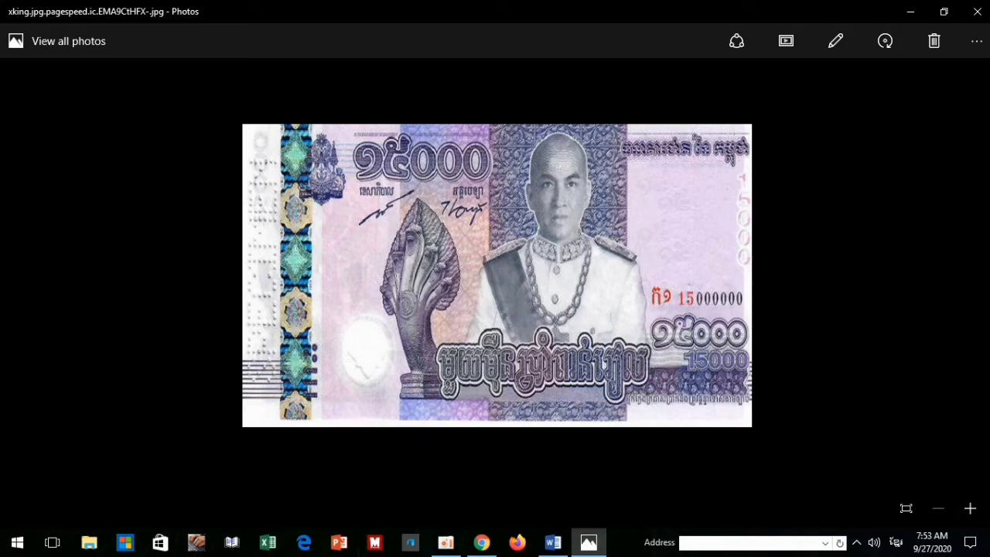
left_click(977, 12)
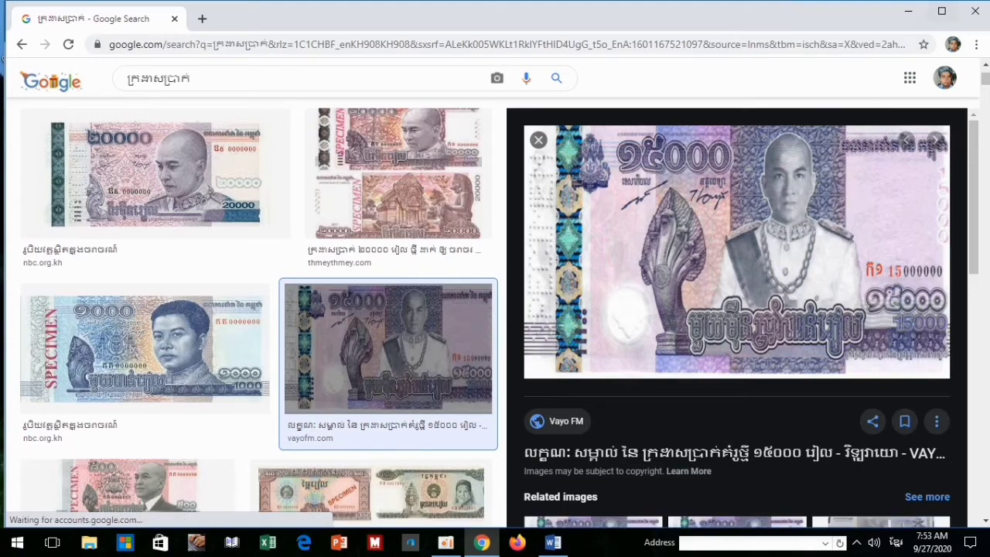
left_click(909, 11)
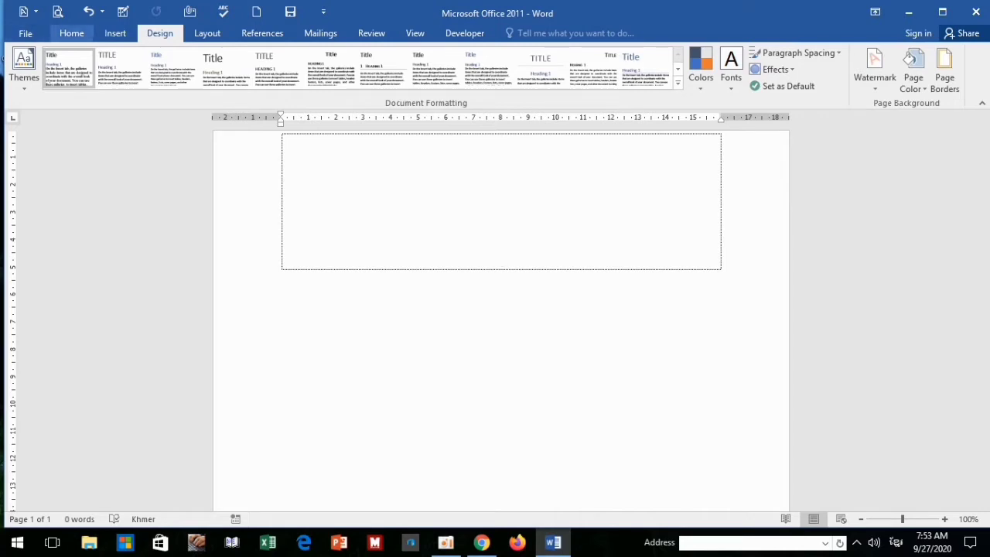
left_click(71, 33)
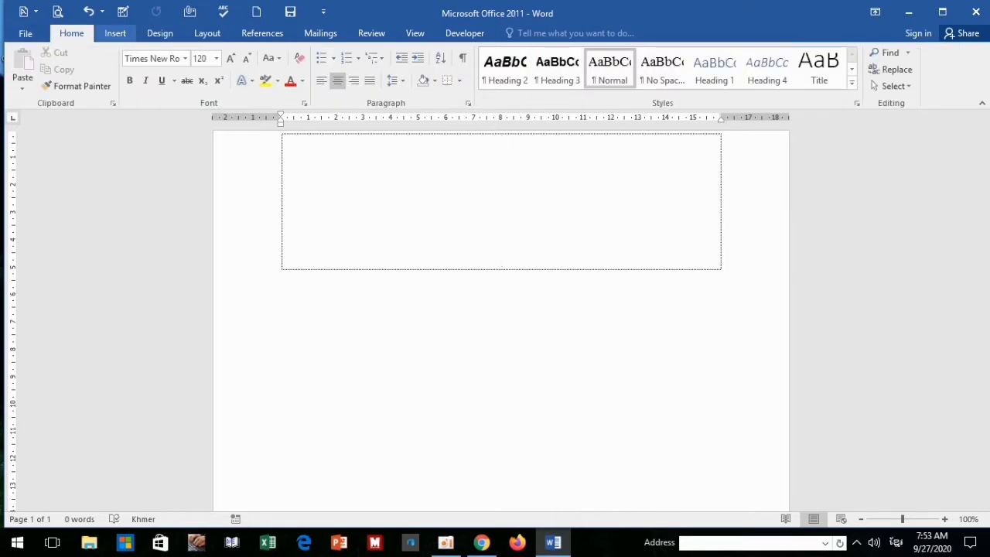
left_click(115, 33)
left_click(159, 32)
left_click(206, 32)
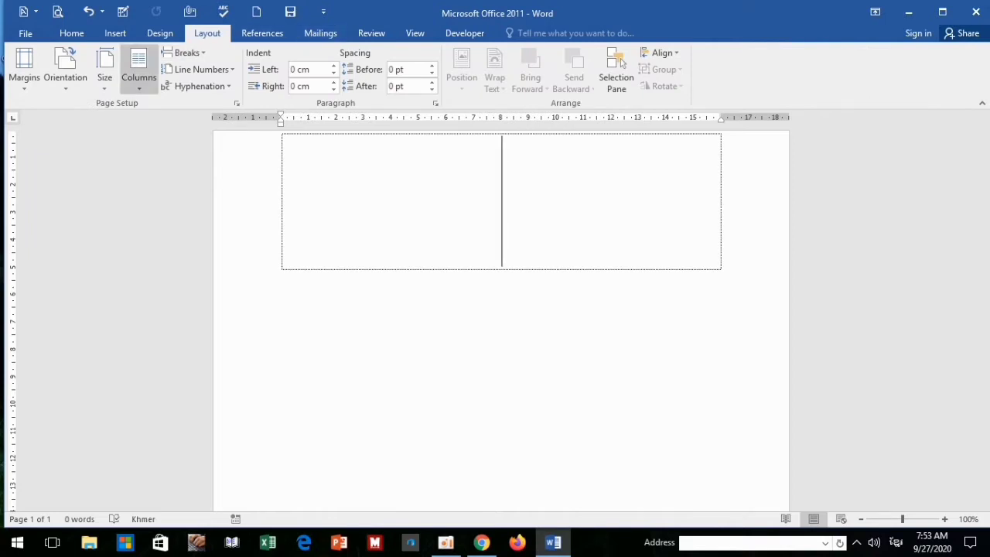
left_click(116, 33)
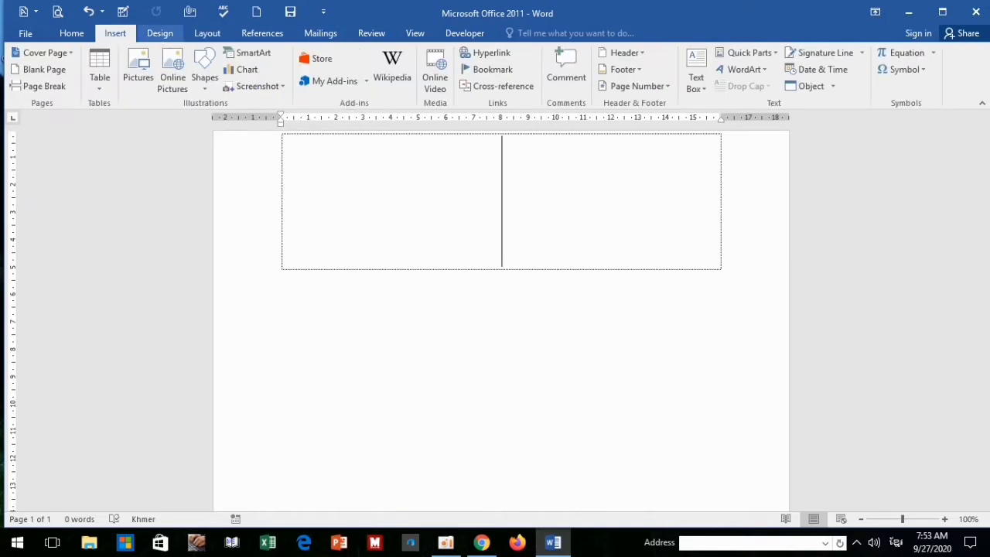
left_click(159, 33)
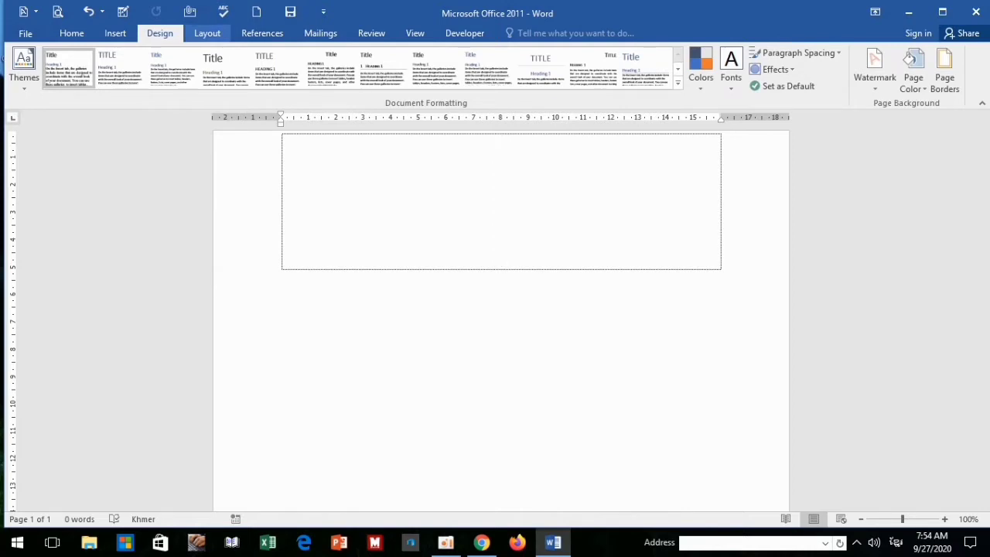
left_click(207, 32)
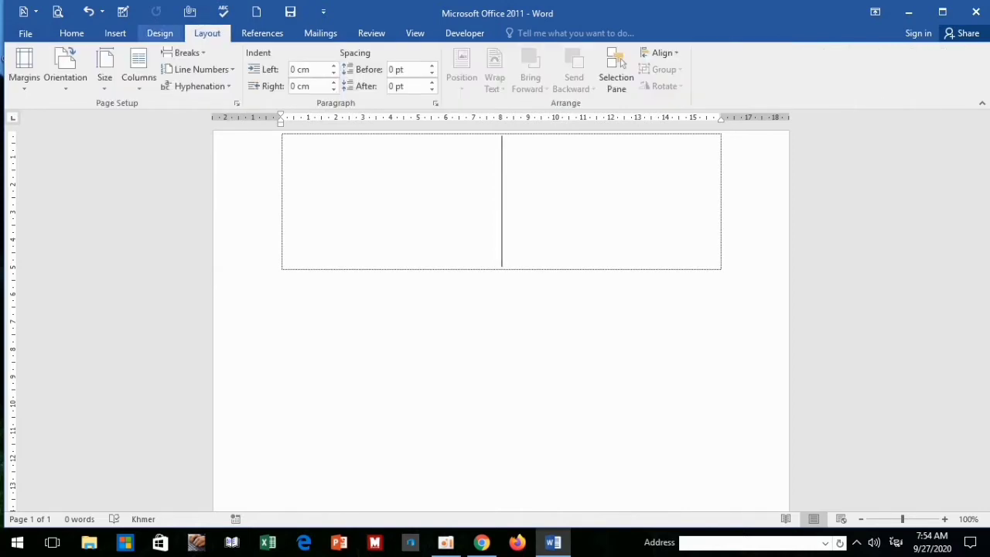
left_click(159, 32)
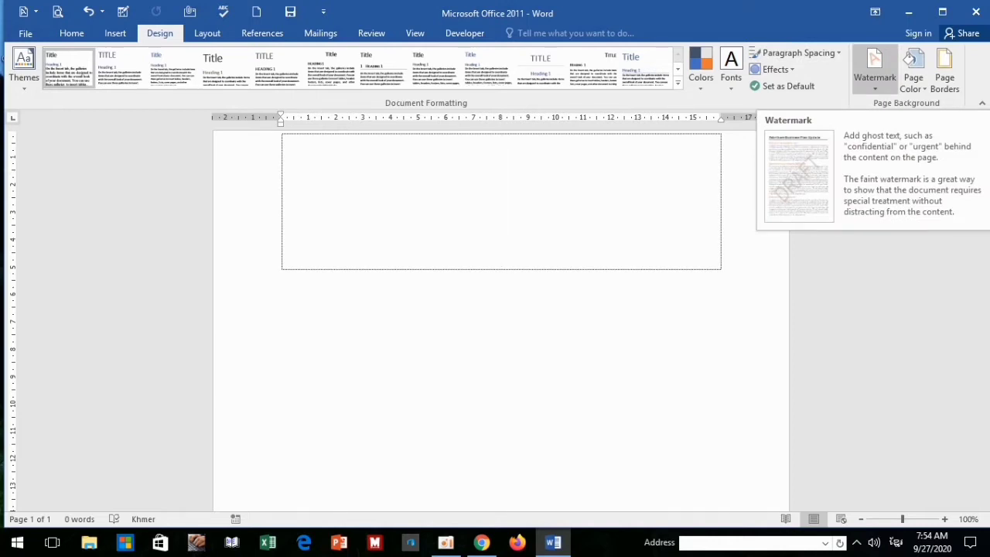
Apply the horizontal CONFIDENTIAL 2 watermark from the Design tab's Watermark gallery
left_click(875, 70)
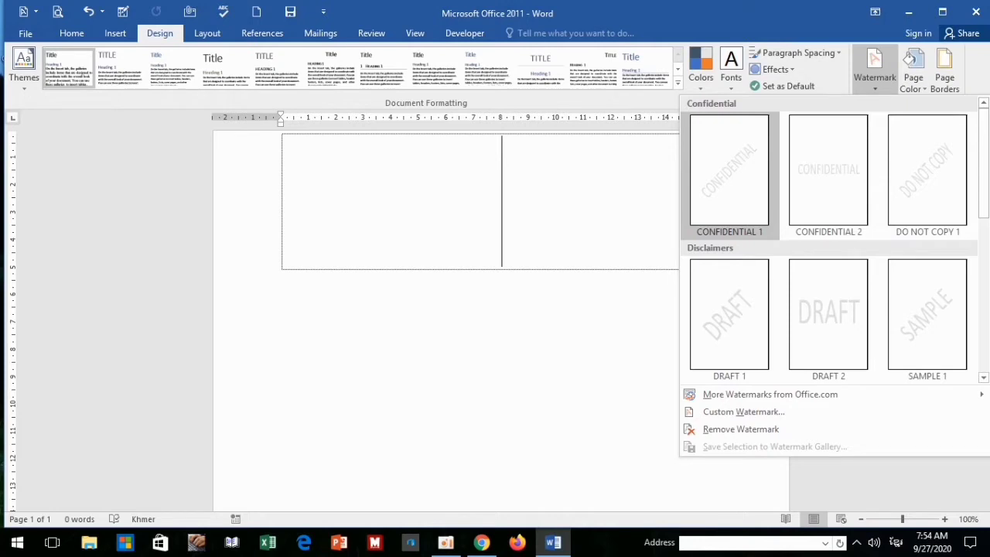
left_click(828, 178)
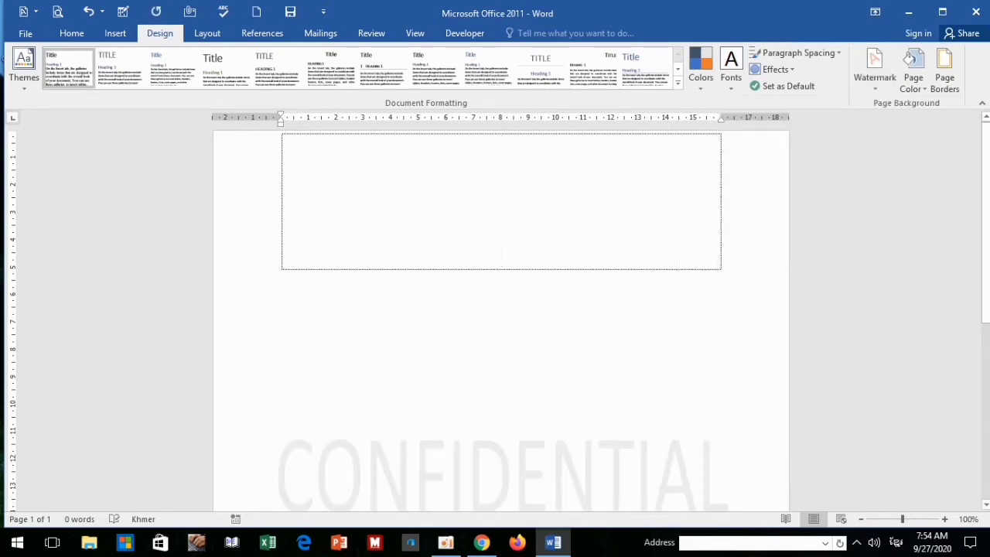
scroll(501, 310, "down", 1)
scroll(501, 309, "up", 1)
scroll(501, 310, "down", 2)
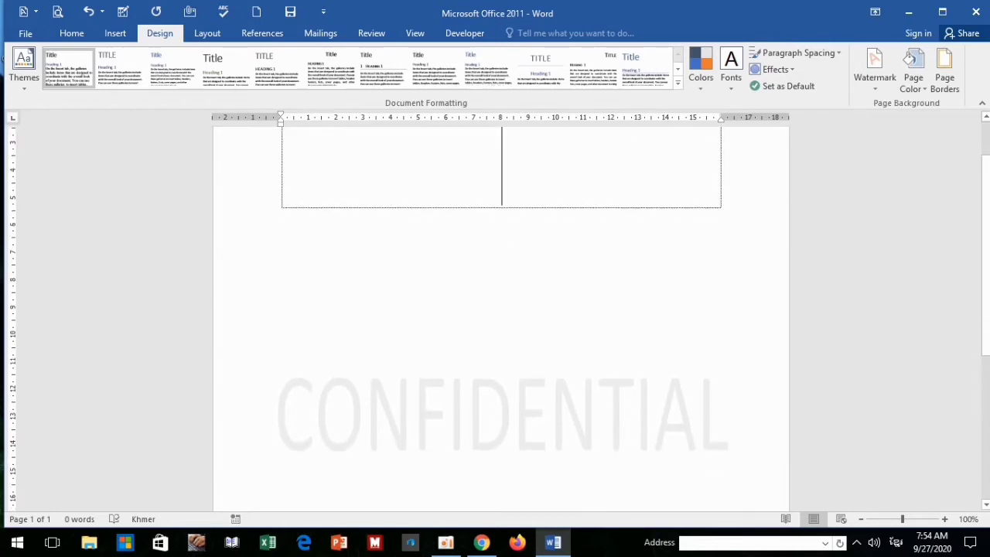
scroll(501, 309, "down", 4)
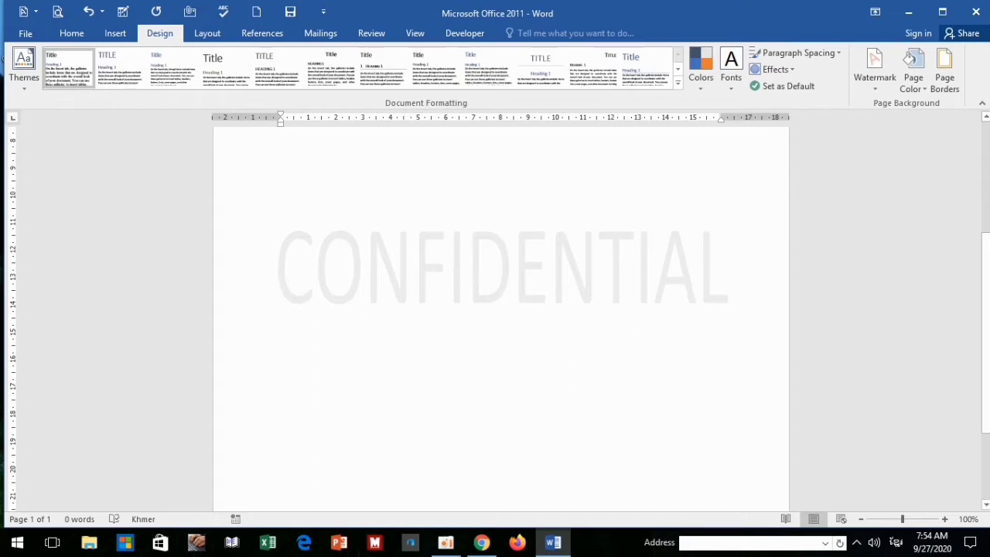
scroll(502, 310, "up", 4)
scroll(501, 310, "down", 3)
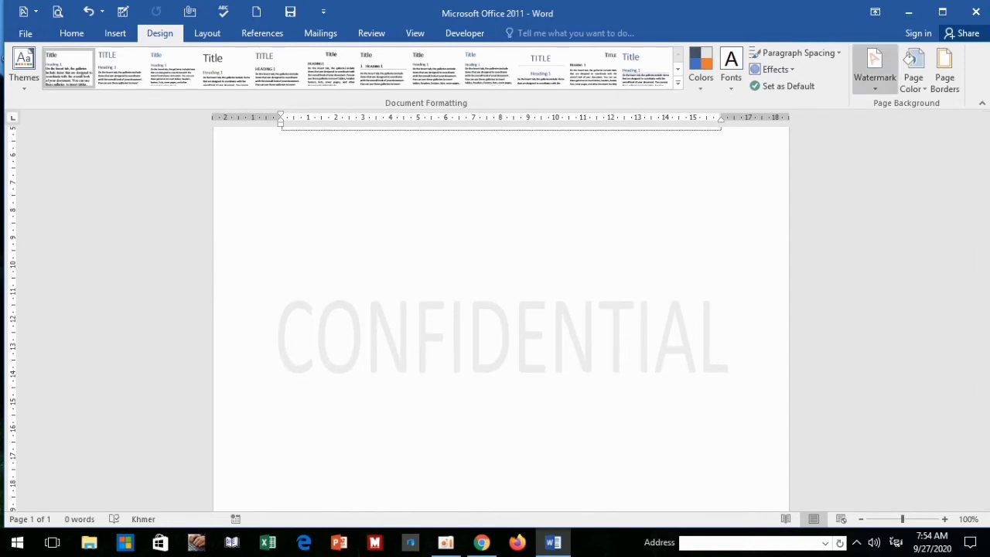
Try DO NOT COPY 1, then switch to the diagonal SAMPLE 1 watermark
left_click(875, 69)
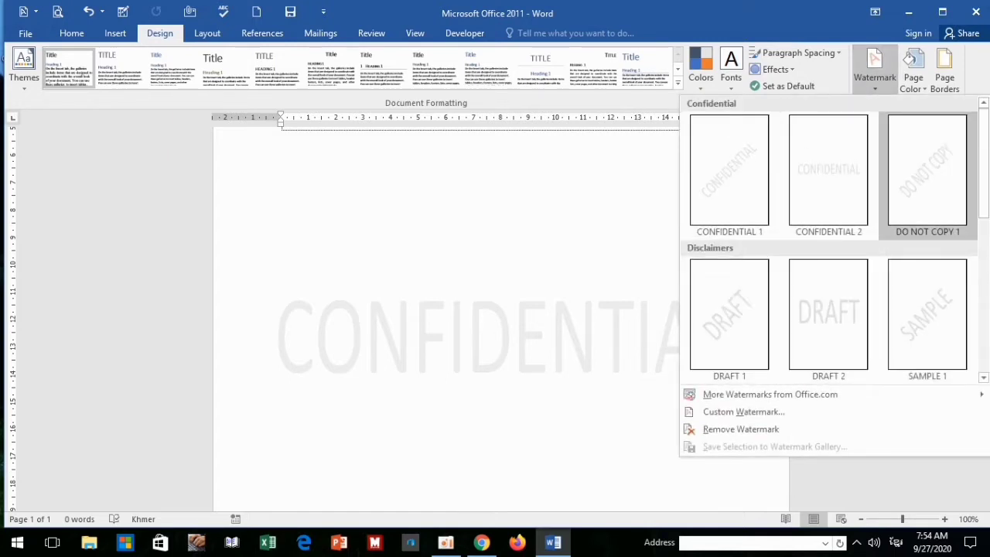
left_click(927, 170)
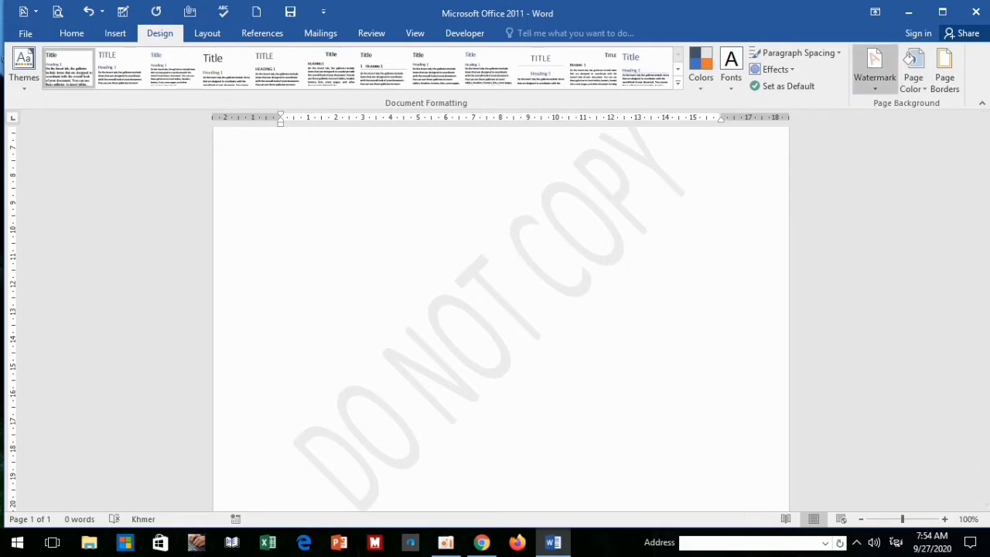
left_click(875, 69)
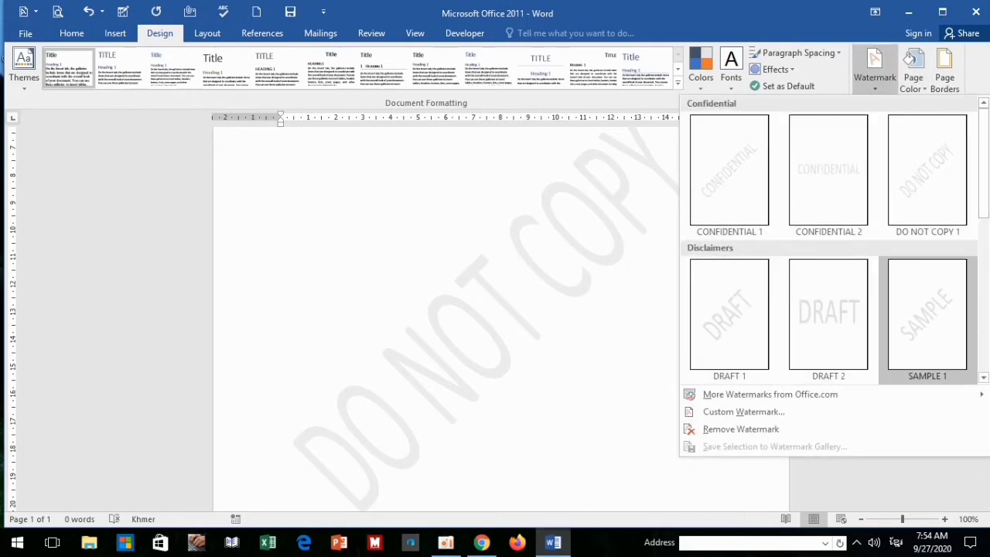
key("Escape")
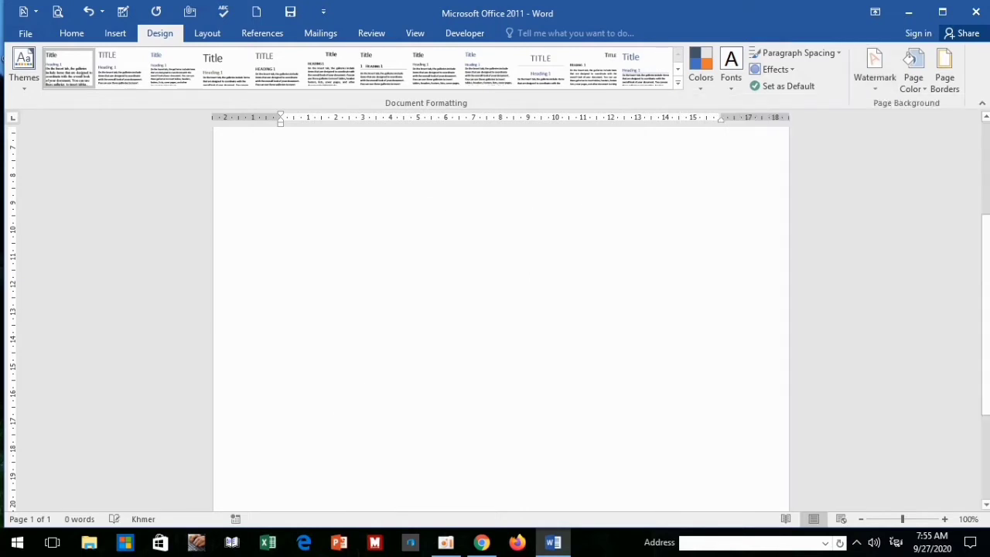
left_click(875, 70)
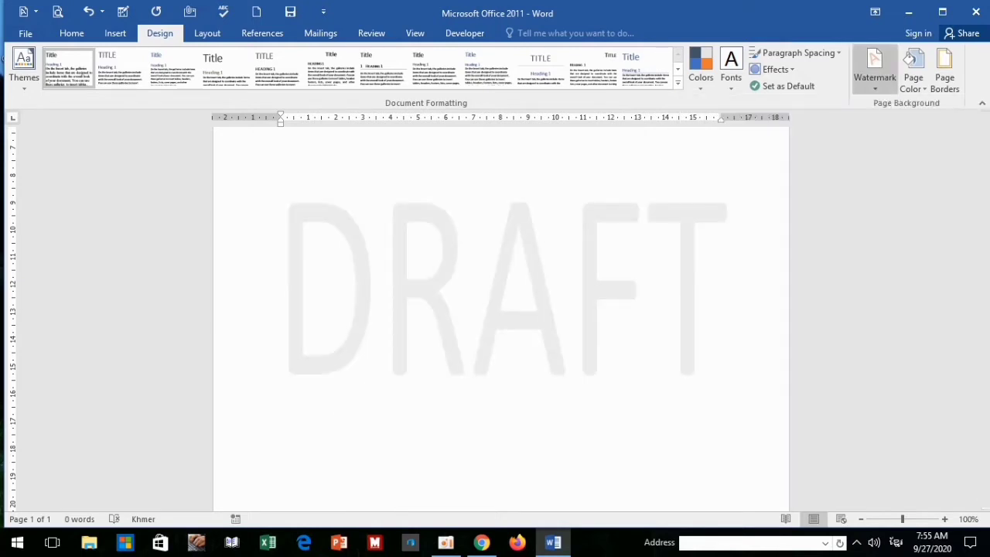
left_click(719, 431)
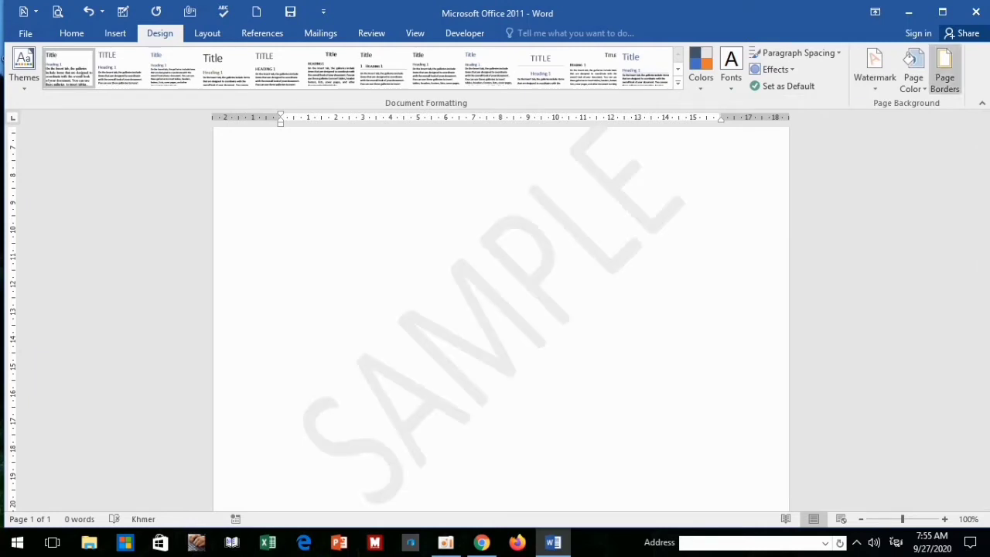
left_click(875, 70)
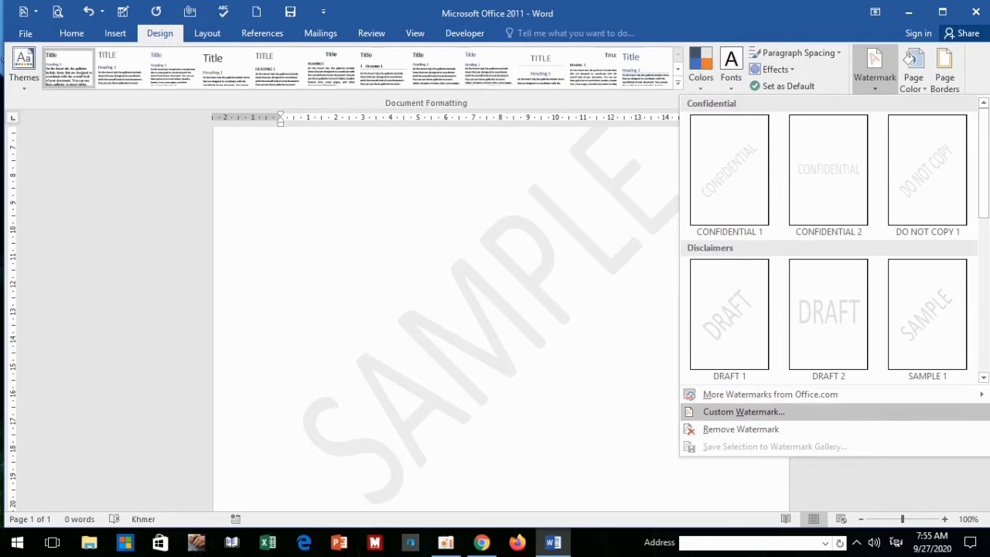
Open Custom Watermark to show the Printed Watermark dialog with SAMPLE's Calibri, diagonal settings
left_click(743, 411)
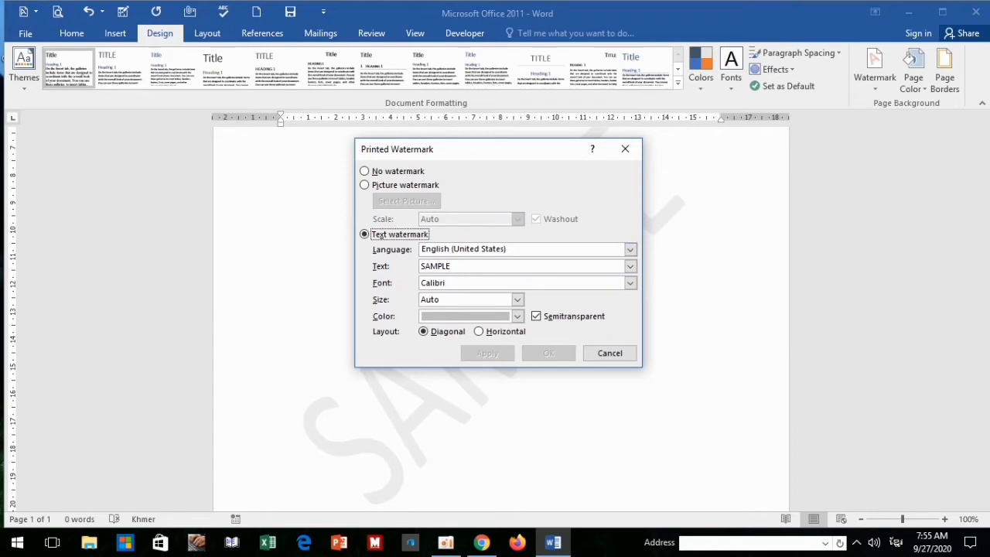
left_click(625, 149)
left_click(874, 70)
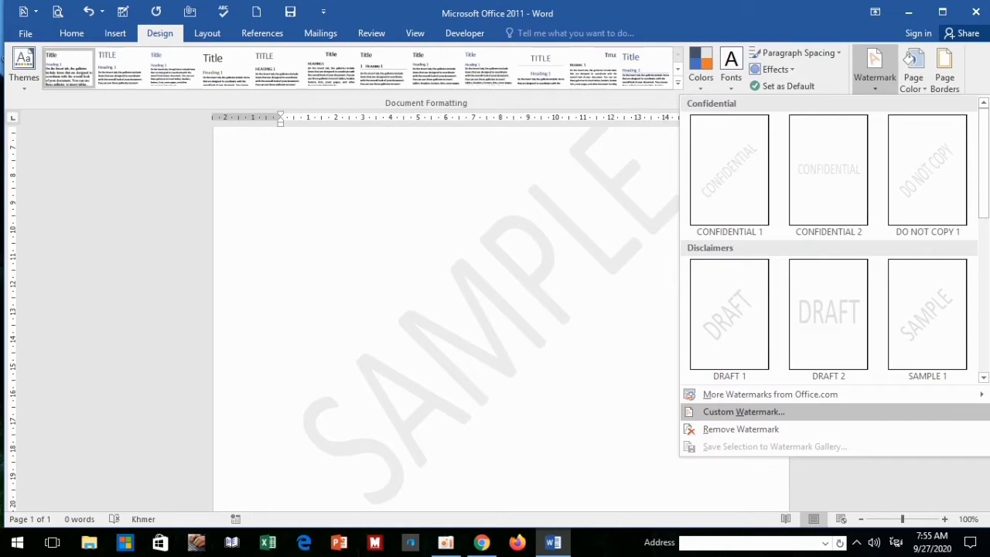
left_click(743, 412)
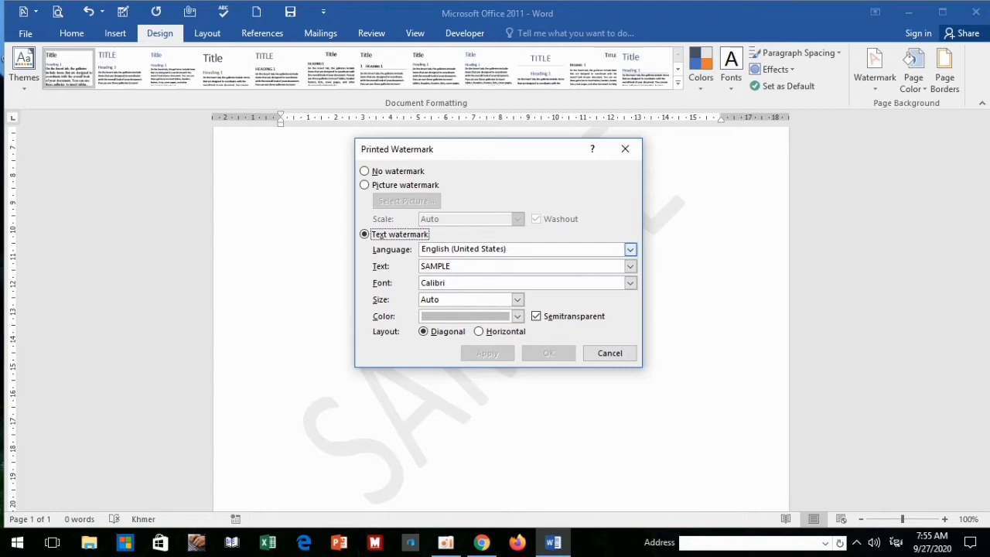
Set the watermark language to Khmer and replace its text with 'ចាន វែកពៅជាពិស'
left_click(630, 249)
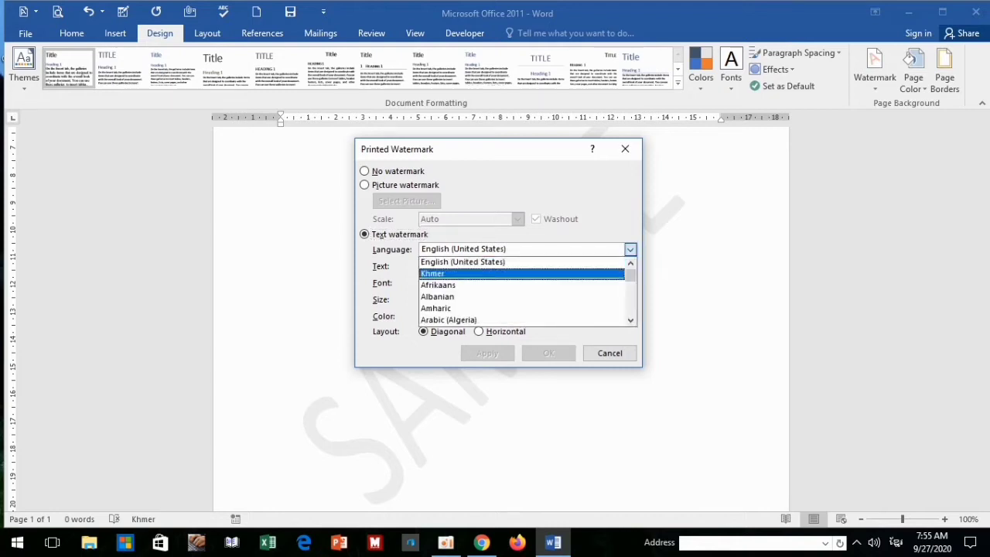
key("Return")
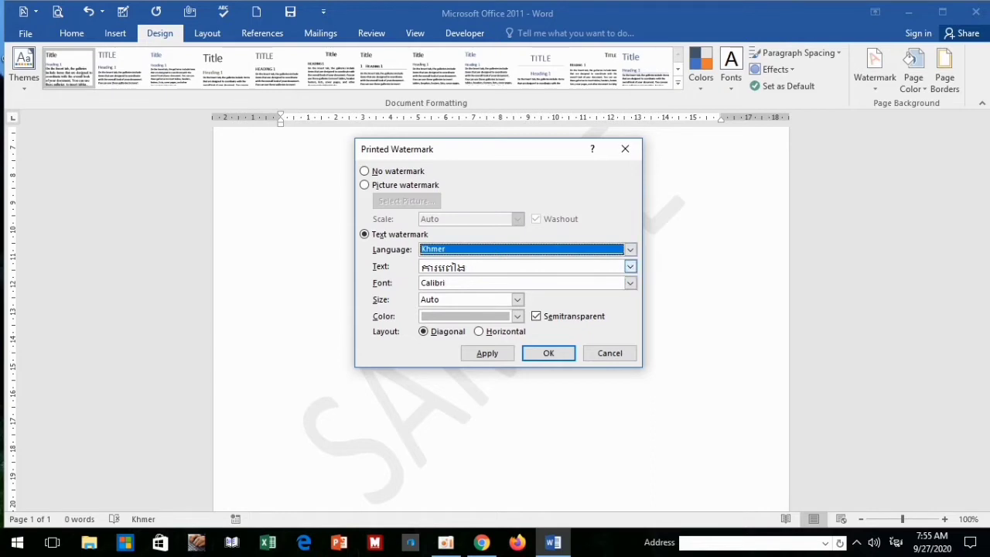
left_click(630, 266)
left_click(631, 266)
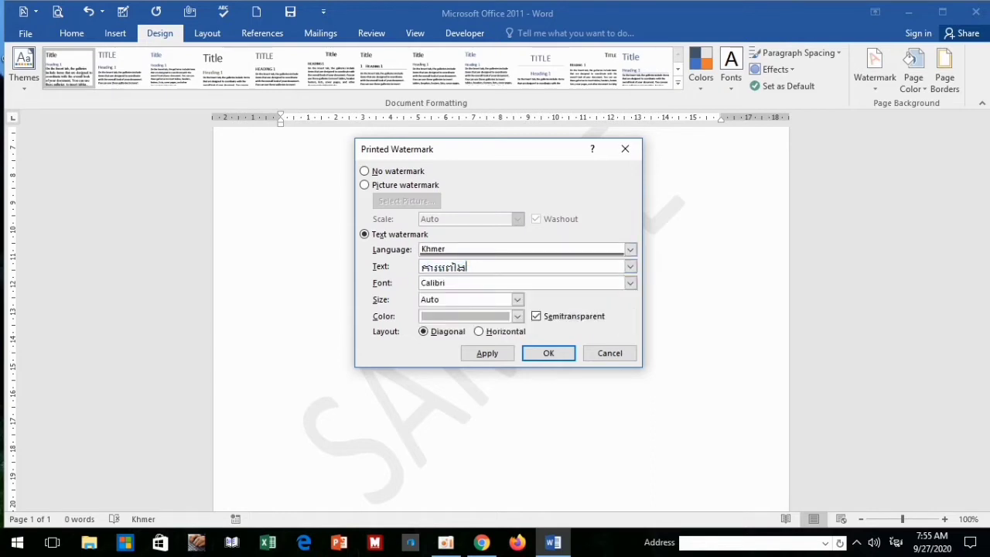
left_click_drag(466, 267, 421, 267)
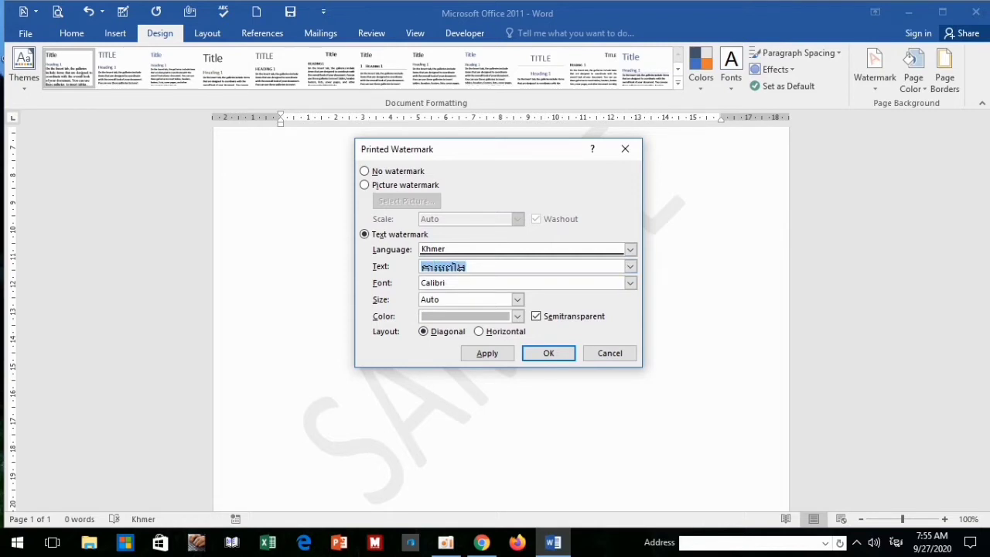
type("ចាន")
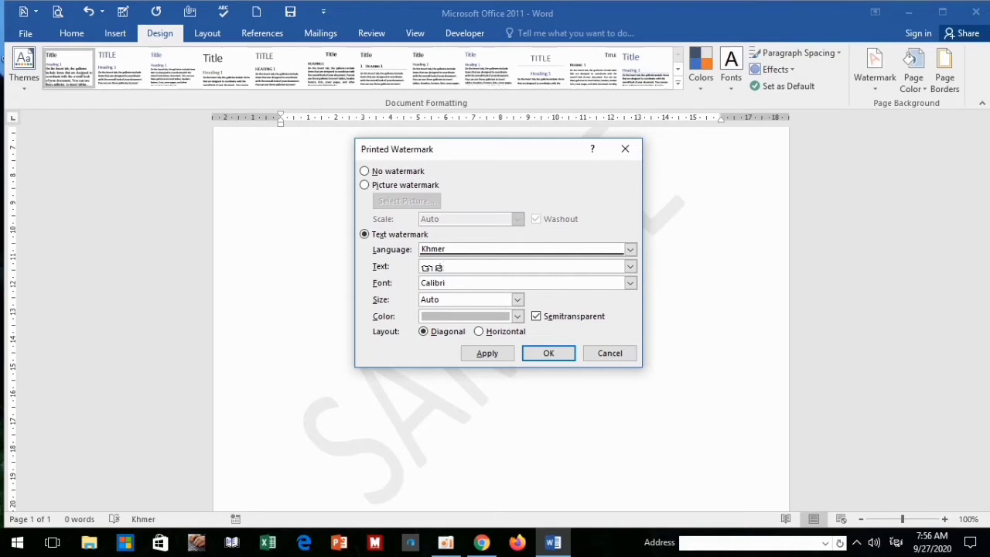
type(" វែ")
type("កពៅ")
type("ជា")
type("ពិ")
type("សី")
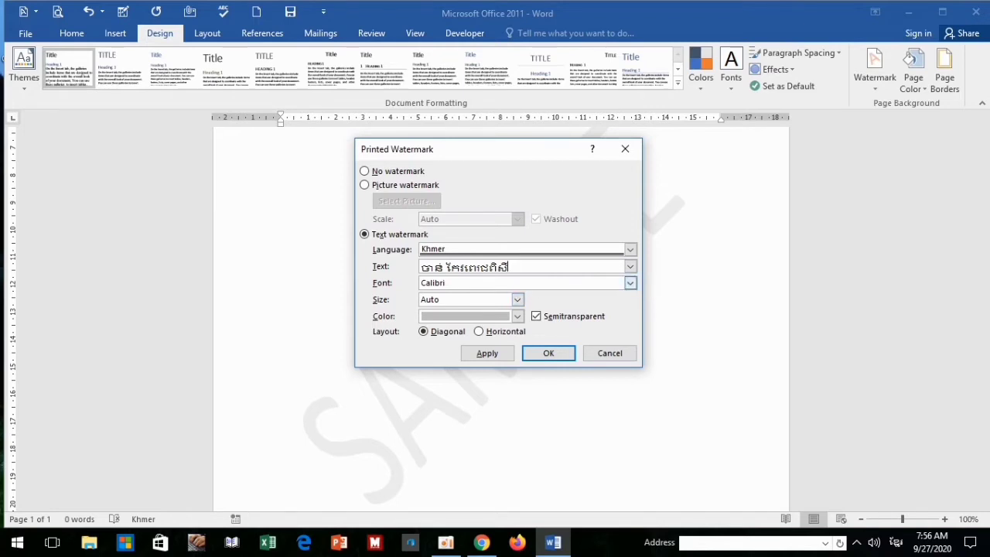
Scroll the watermark font list to the Kh fonts and pick Kh Bokor
left_click(631, 283)
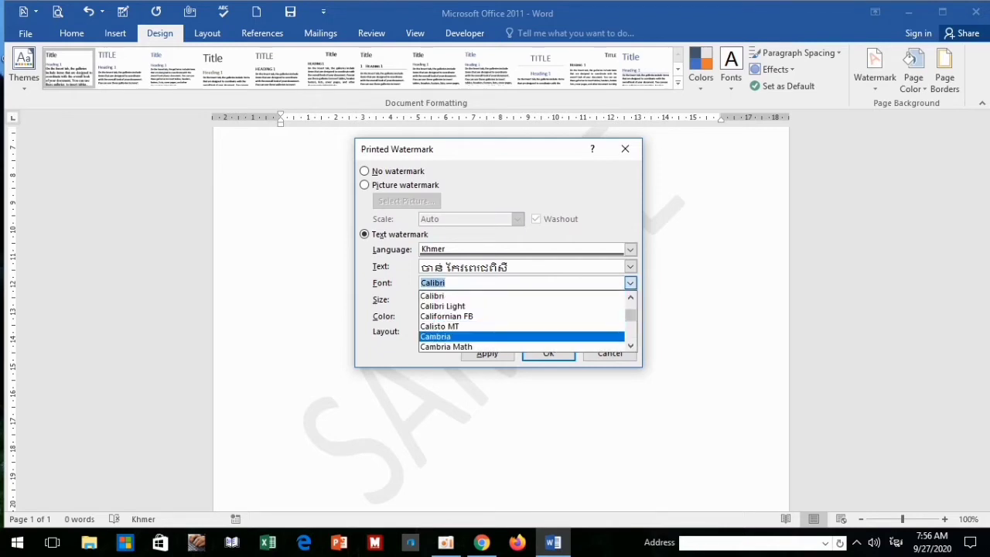
left_click(631, 346)
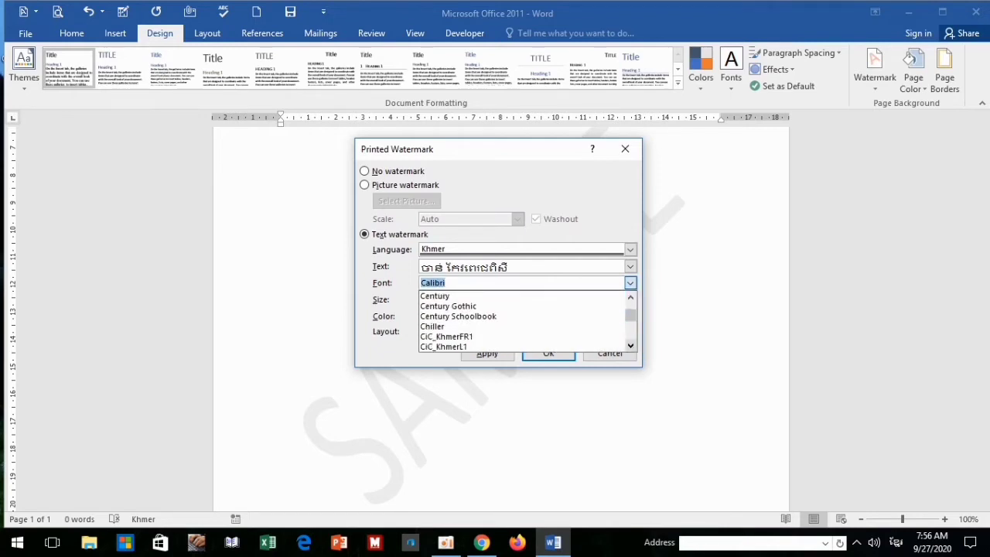
left_click(631, 346)
left_click(630, 346)
left_click(630, 345)
left_click(631, 346)
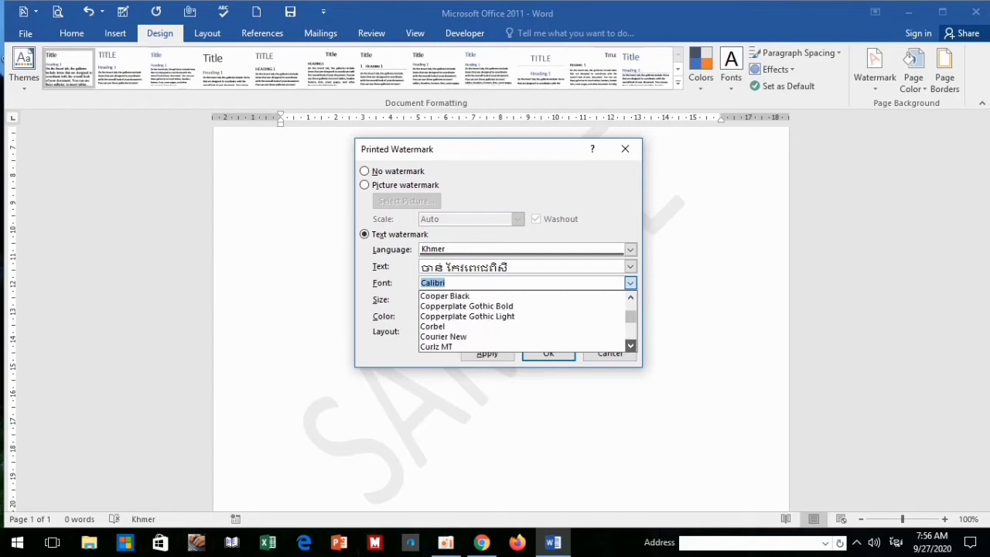
left_click(631, 346)
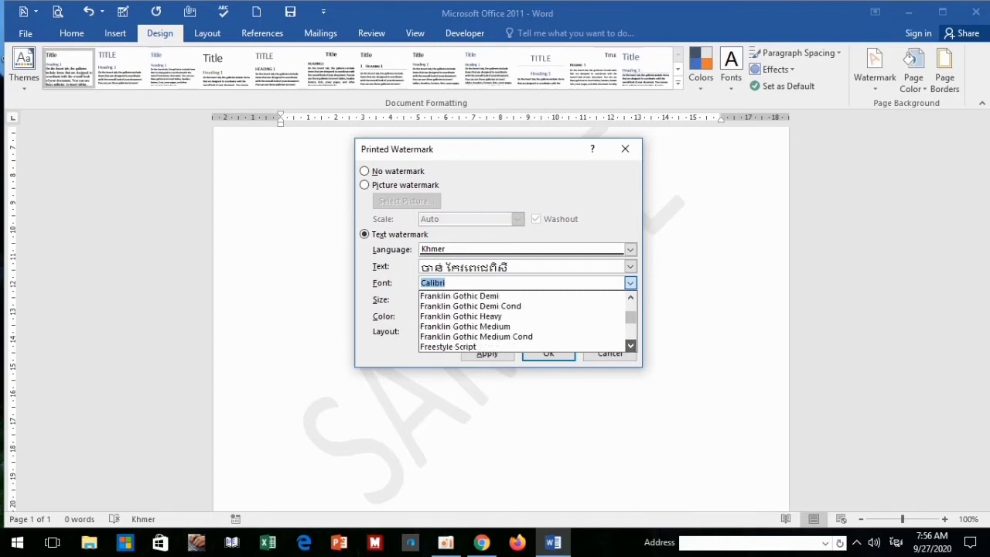
left_click(631, 346)
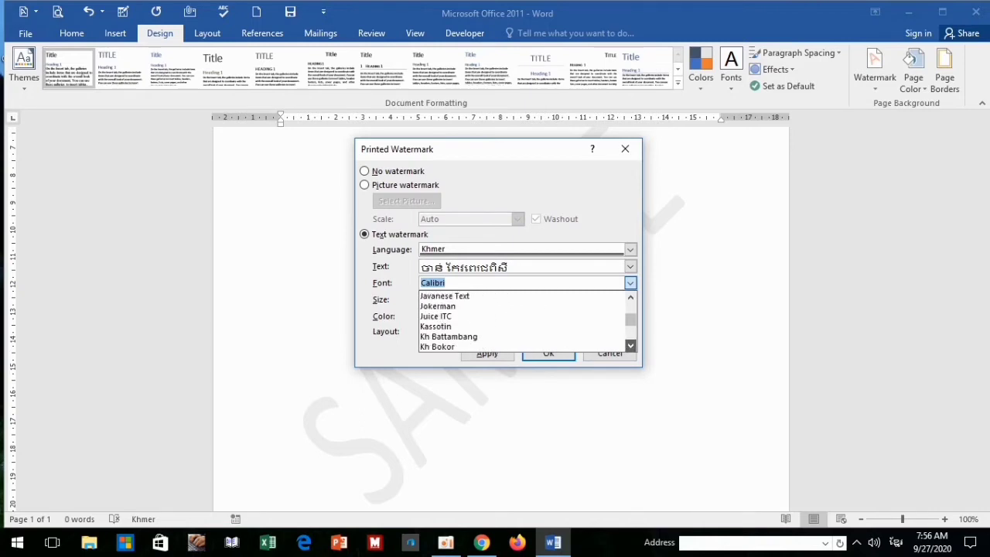
left_click(630, 346)
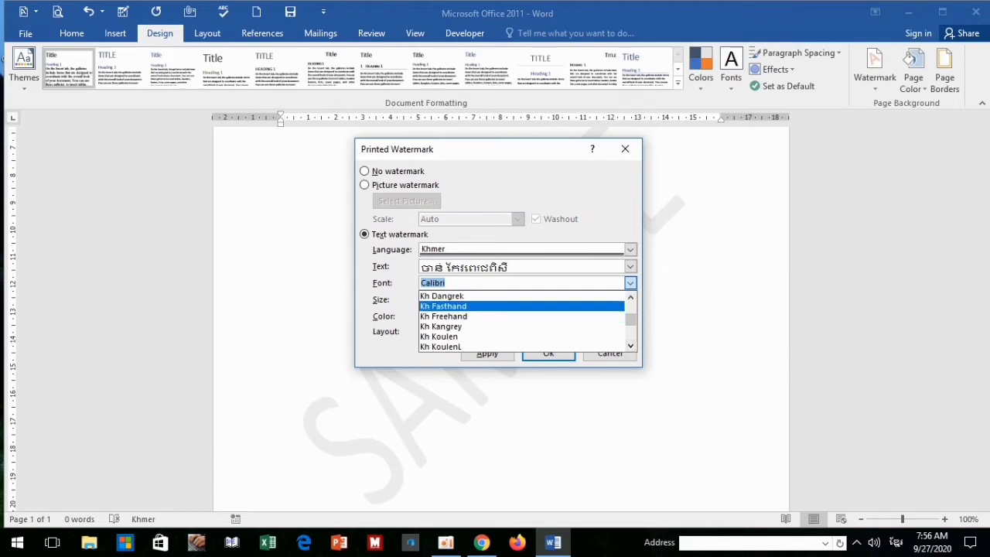
left_click(631, 297)
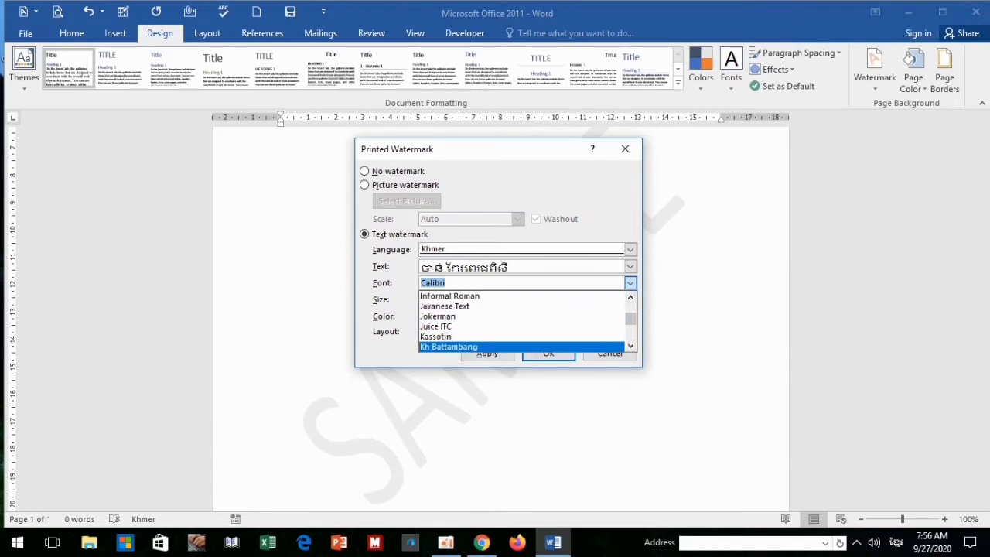
left_click(630, 346)
left_click(631, 346)
left_click(631, 346)
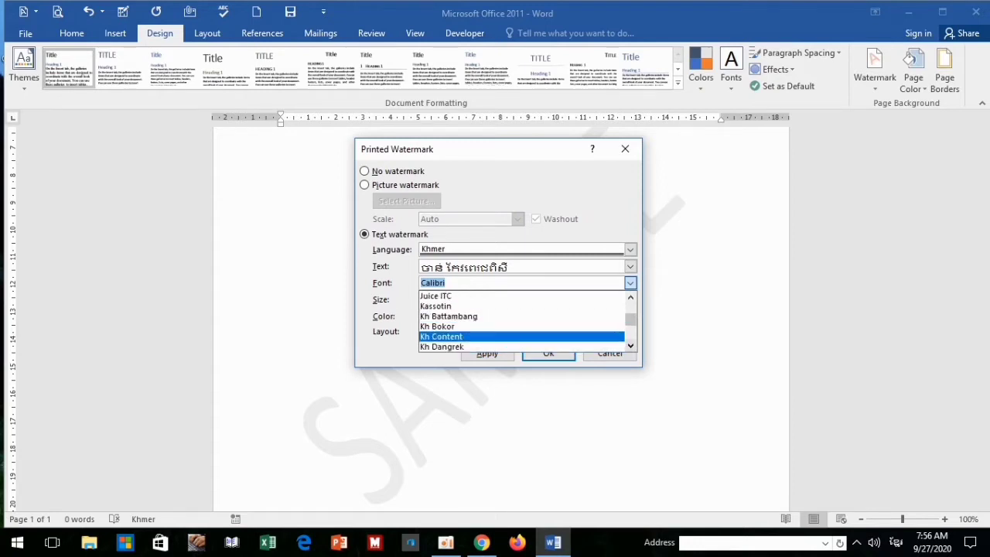
left_click(437, 325)
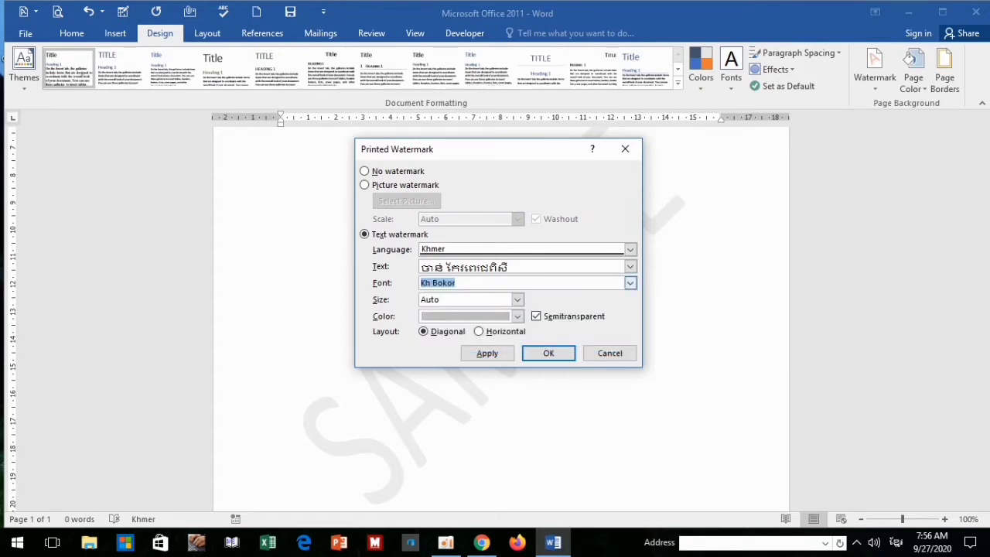
Change the watermark font to Kh Muol
left_click(631, 283)
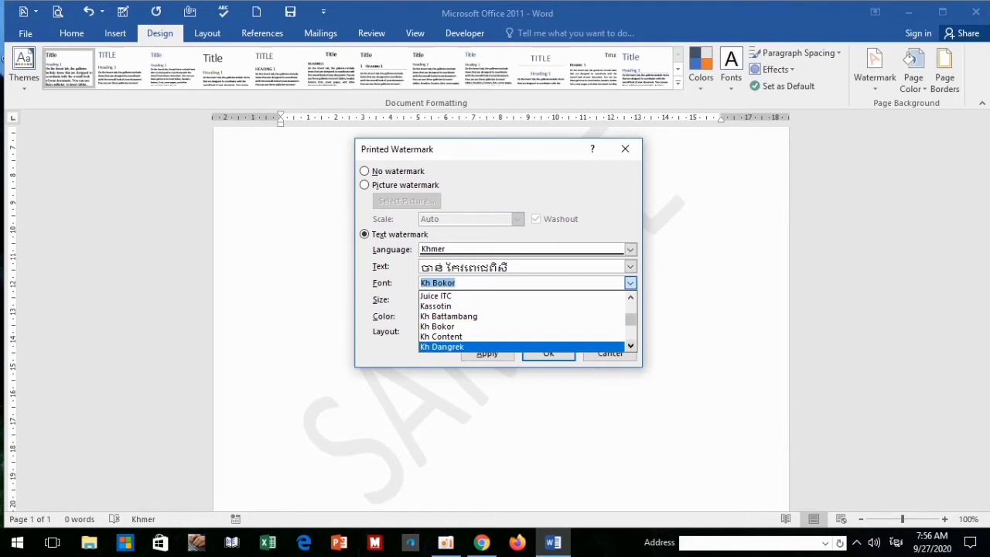
left_click(630, 346)
left_click(630, 345)
left_click(631, 346)
left_click(631, 345)
left_click(631, 346)
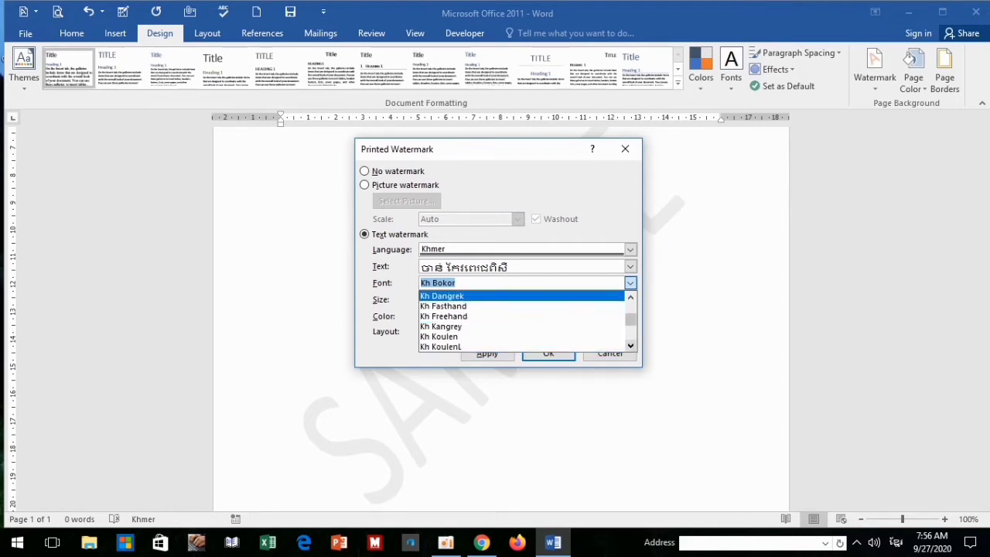
left_click(630, 346)
left_click(630, 346)
left_click(630, 345)
left_click(631, 346)
left_click(630, 346)
left_click(630, 346)
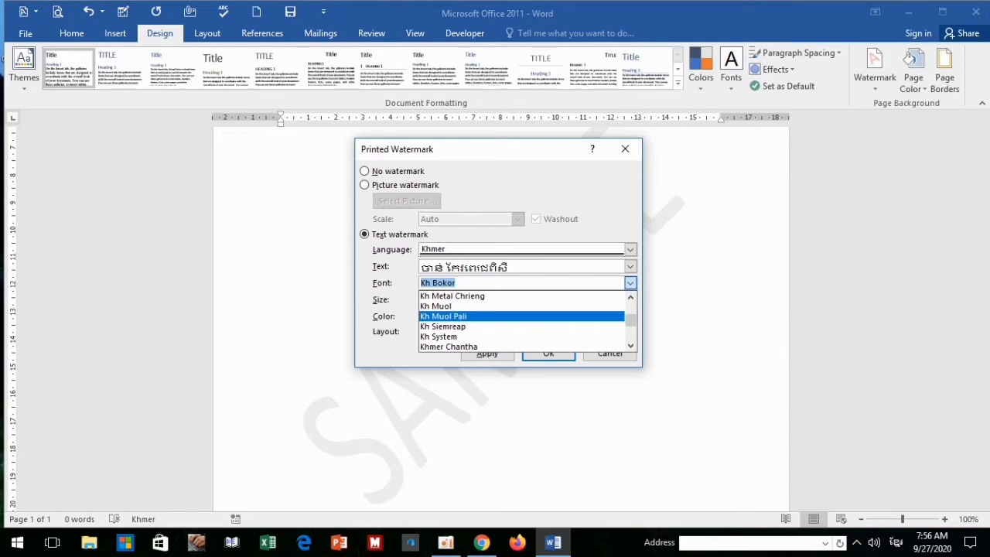
key("Return")
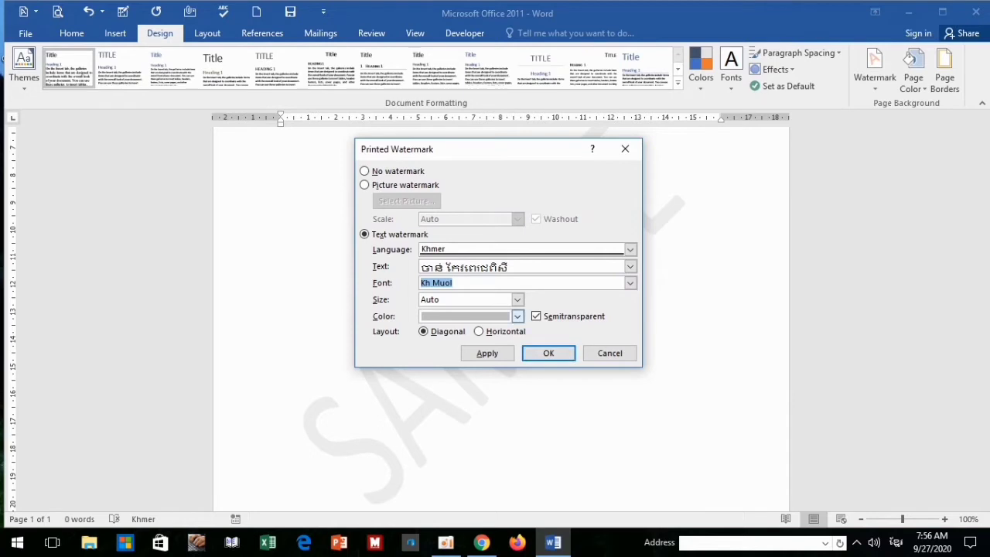
Give the Khmer watermark size 54, red colour and horizontal layout, and apply it
left_click(516, 300)
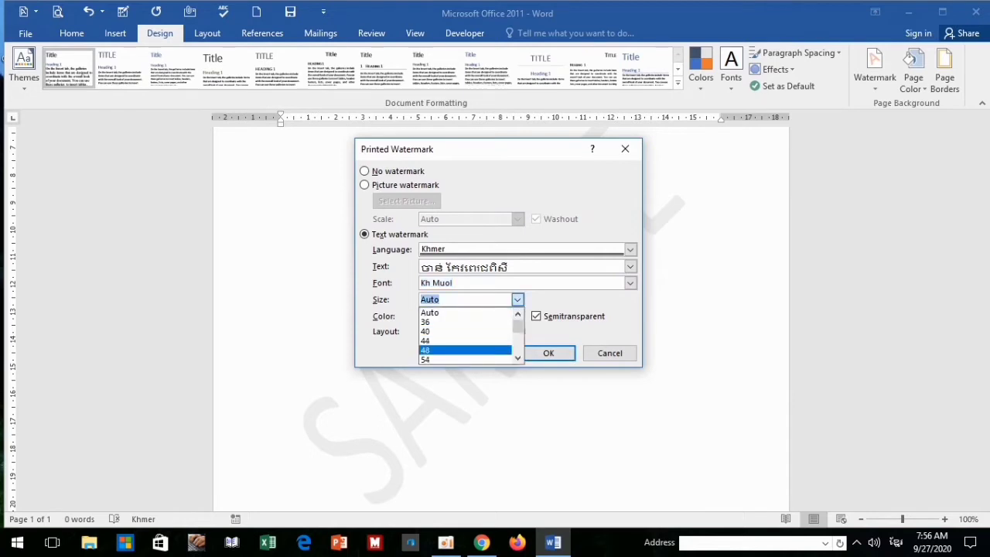
key("Down")
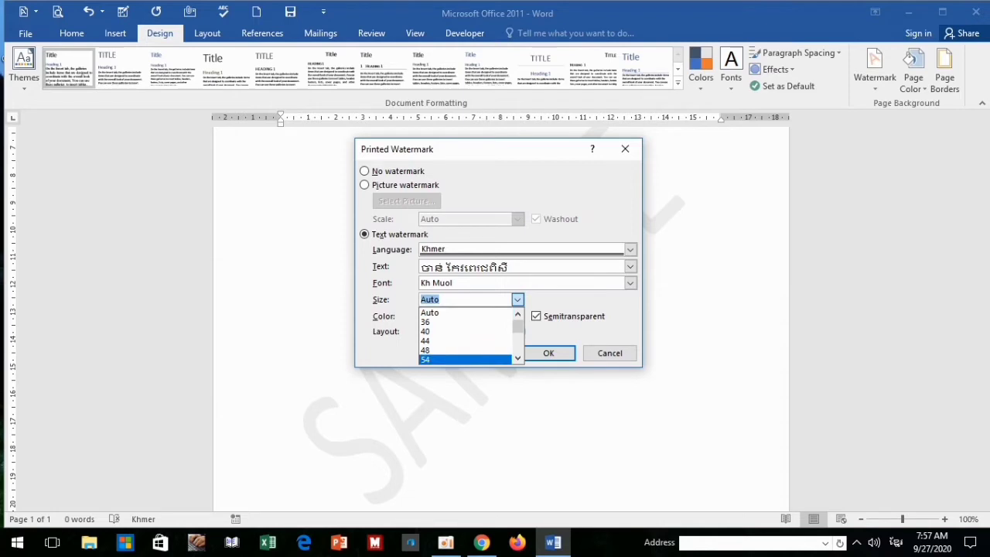
key("Return")
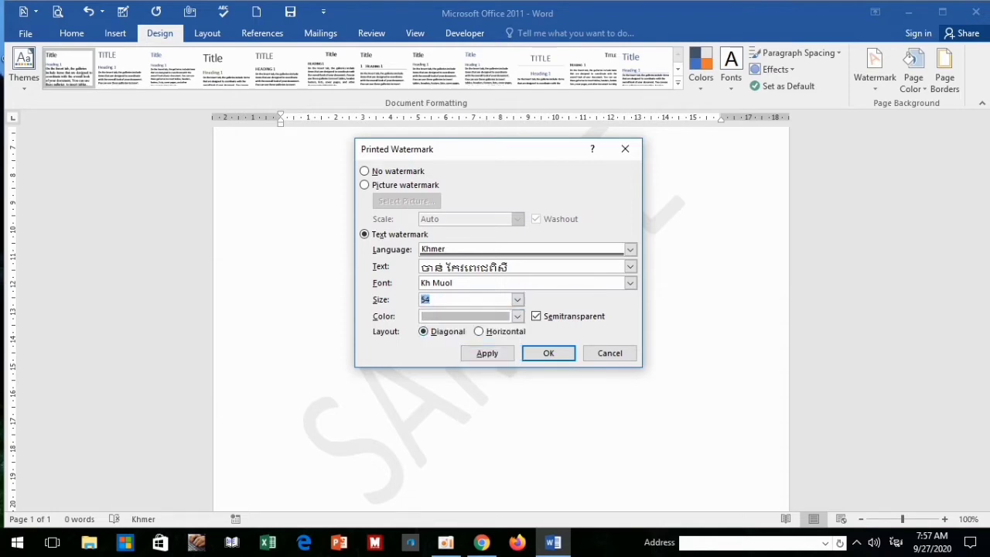
left_click(517, 317)
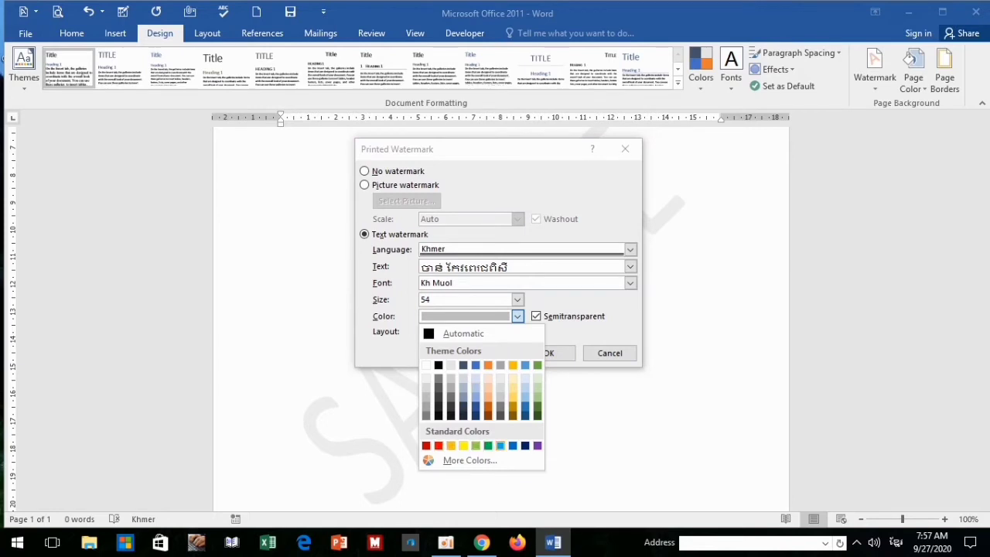
left_click(438, 445)
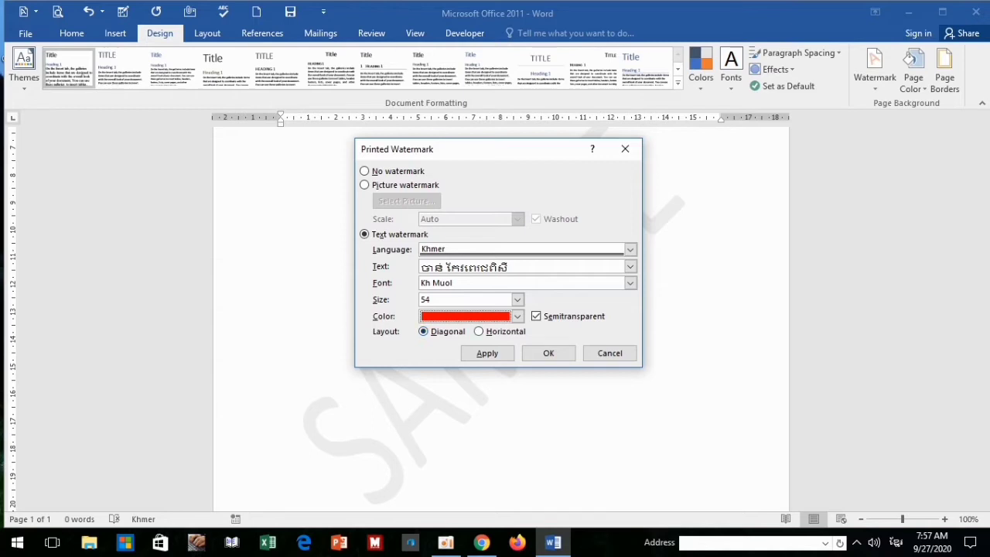
left_click(479, 331)
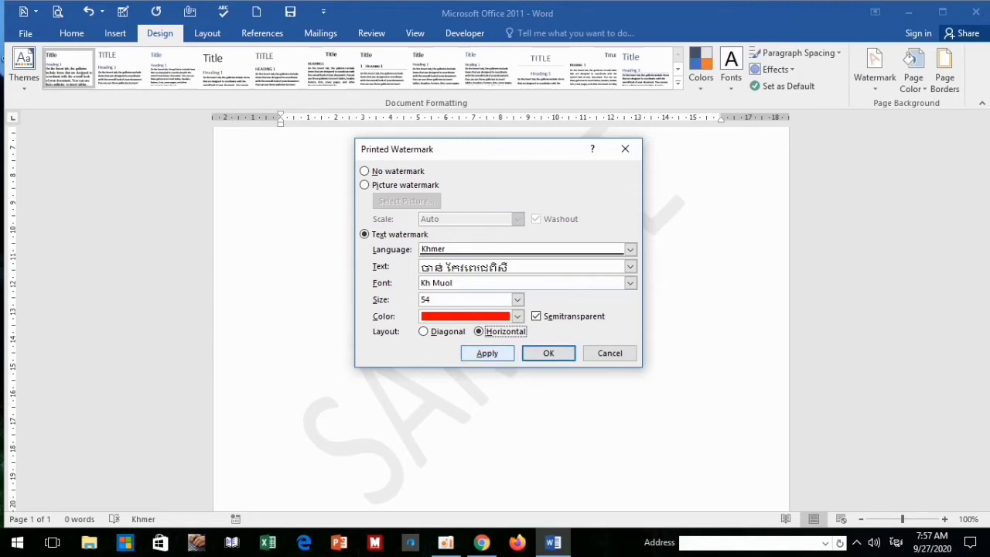
left_click(548, 353)
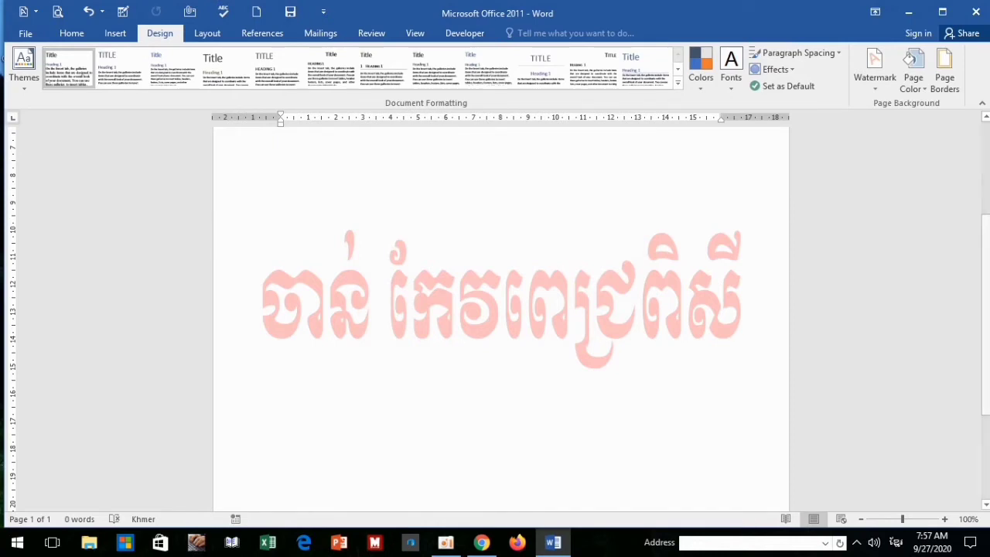
left_click(875, 70)
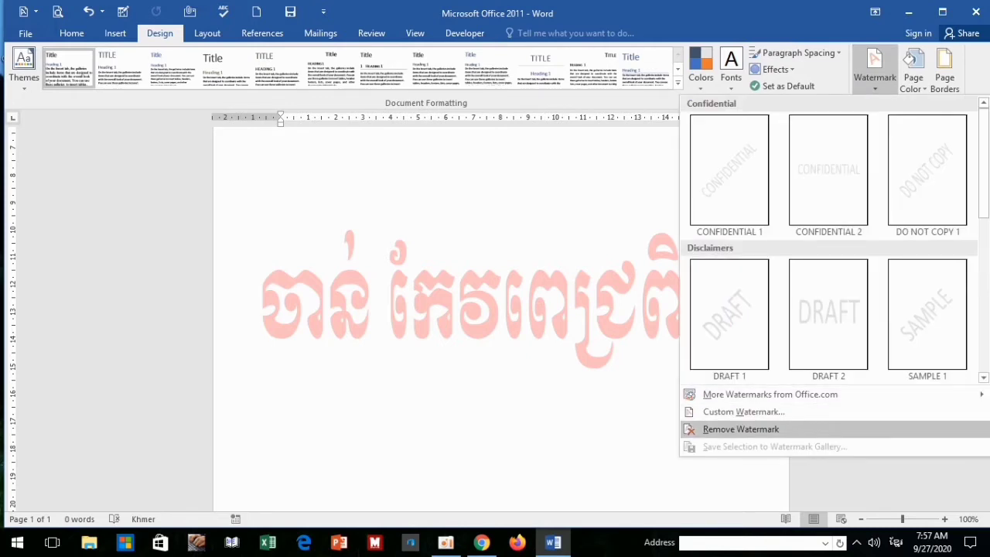
left_click(741, 429)
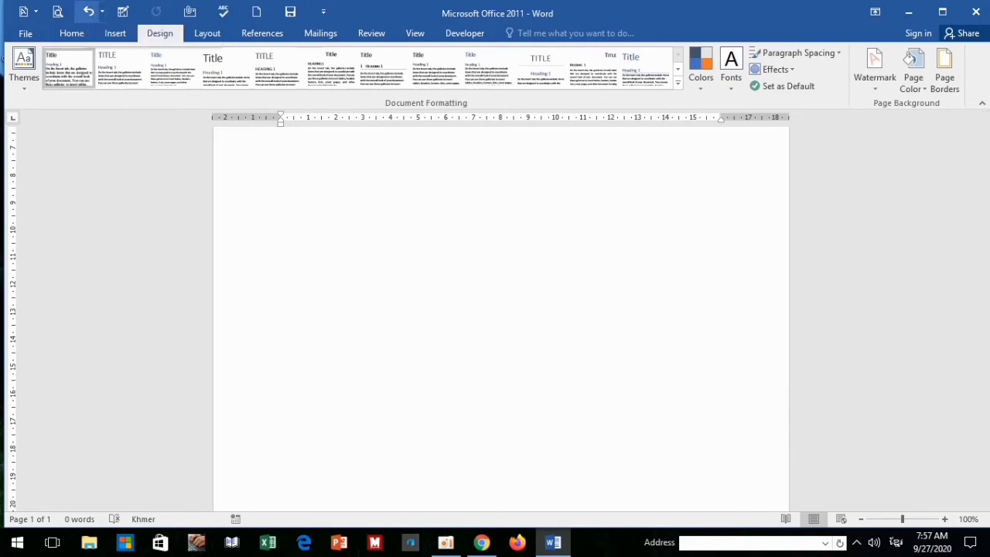
left_click(88, 11)
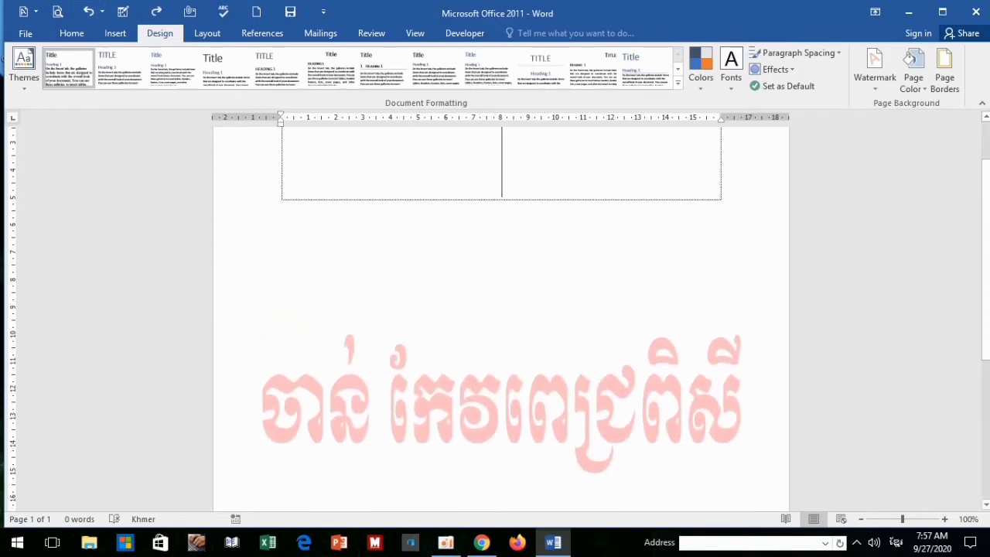
Type 'ក៏ក៏' into the document and check the pages in print preview
scroll(501, 309, "up", 1)
scroll(501, 310, "down", 2)
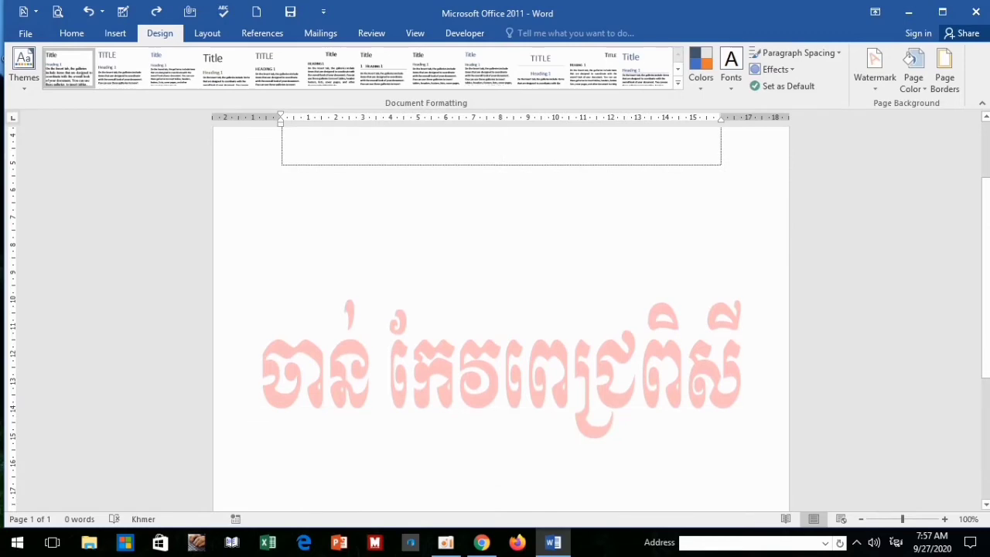
type("ក៏ក៏")
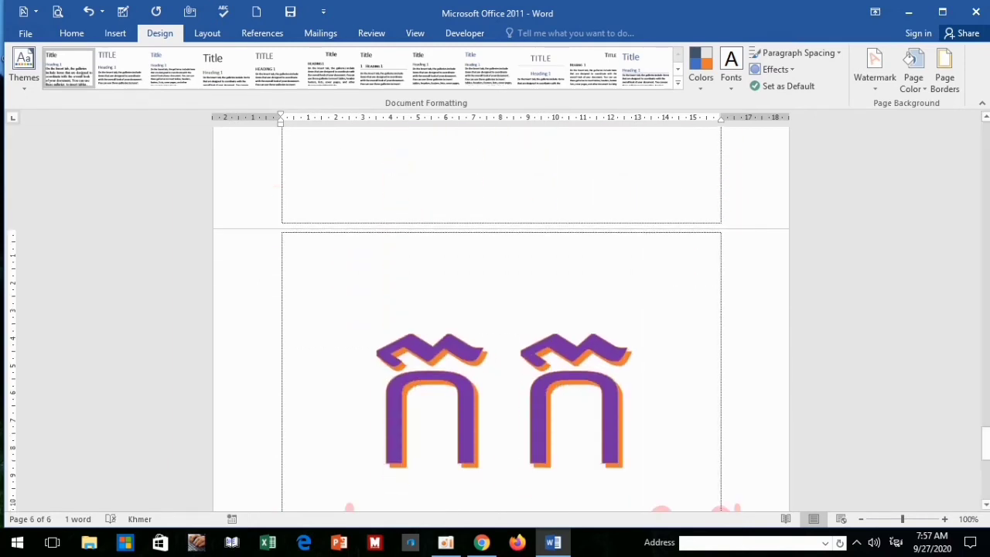
key("ctrl+p")
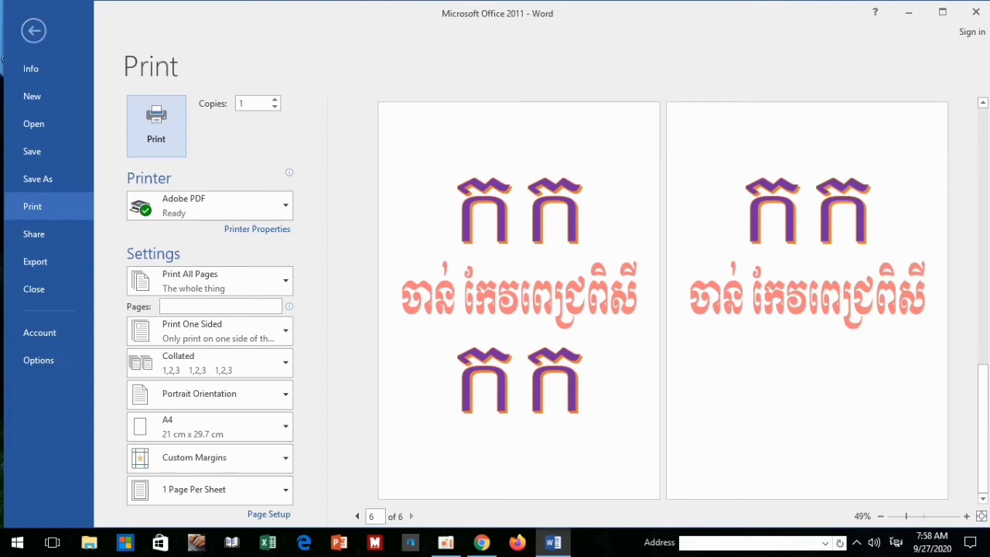
left_click(33, 30)
Scroll back up and select all the large purple glyph text
scroll(501, 319, "up", 4)
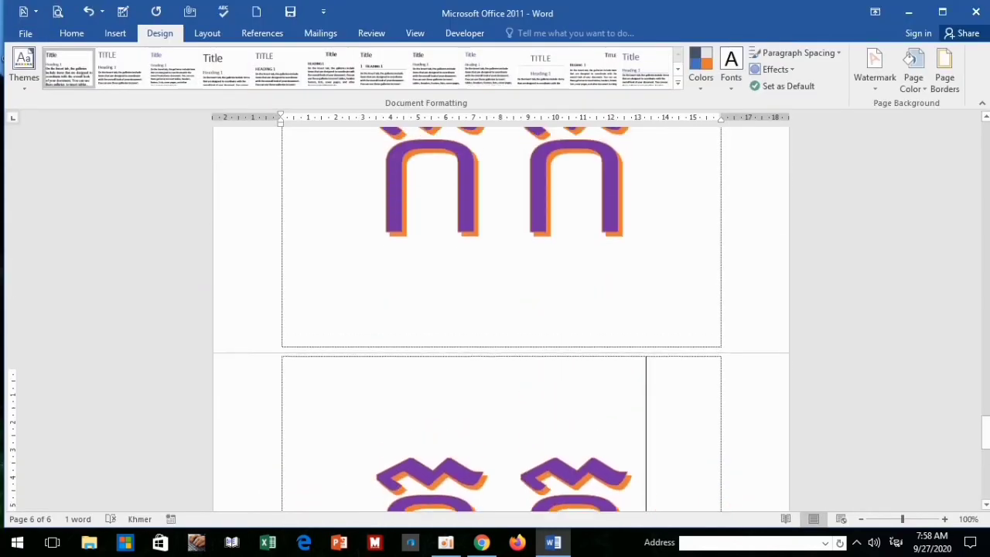
scroll(502, 319, "up", 3)
scroll(502, 320, "up", 3)
scroll(502, 319, "up", 1)
scroll(501, 320, "up", 3)
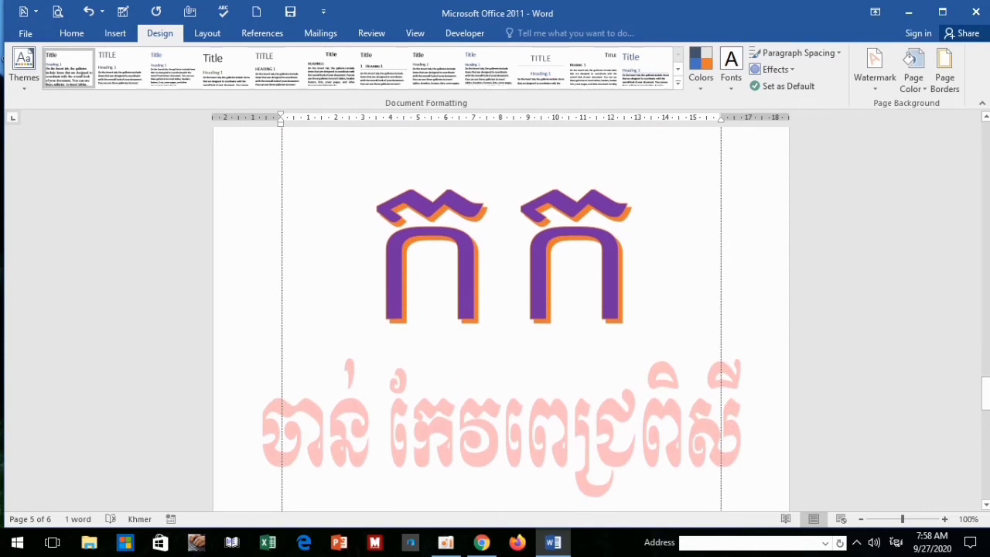
key("ctrl+a")
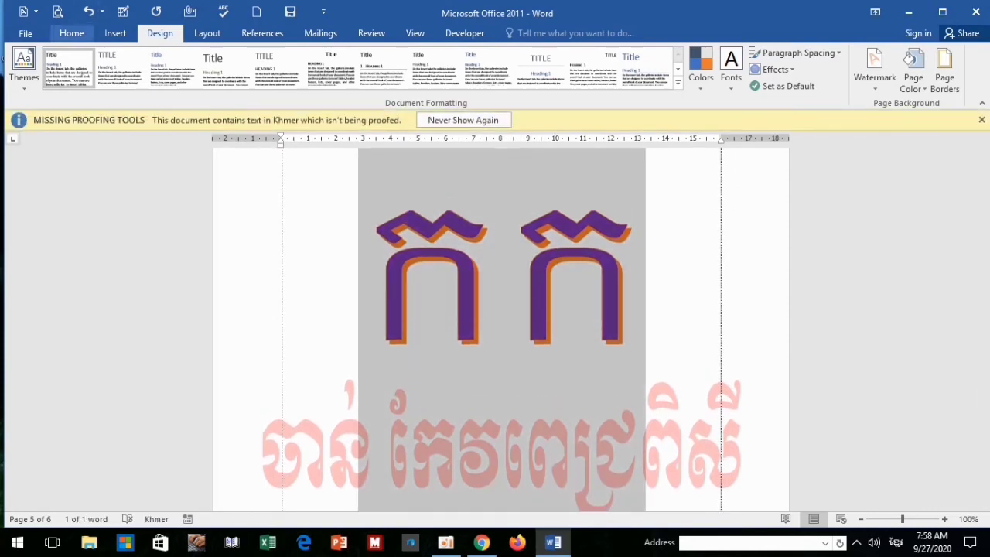
Shrink the purple glyphs from 190 down to 80, delete the text box, then undo
left_click(71, 33)
left_click(246, 58)
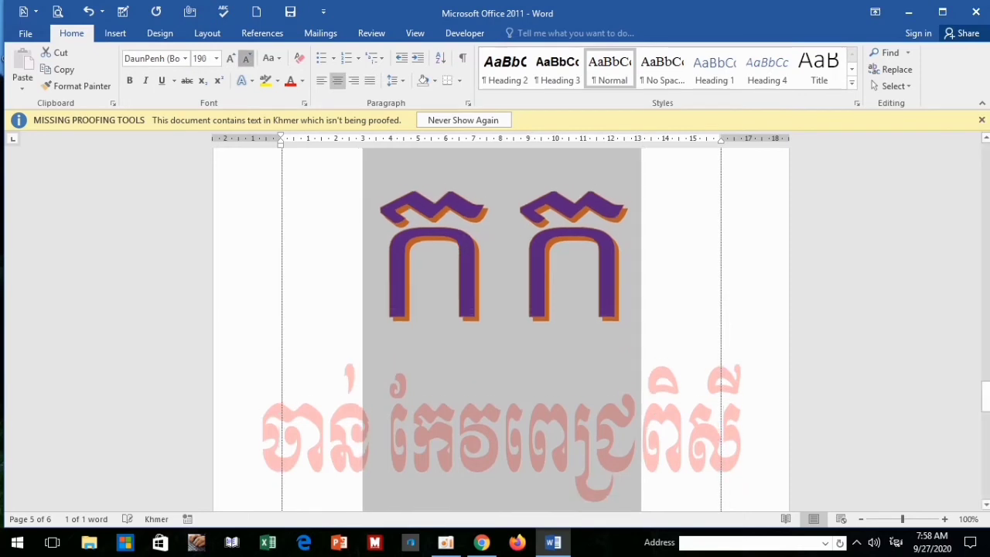
left_click(246, 58)
left_click(246, 58)
left_click(246, 58)
left_click(246, 58)
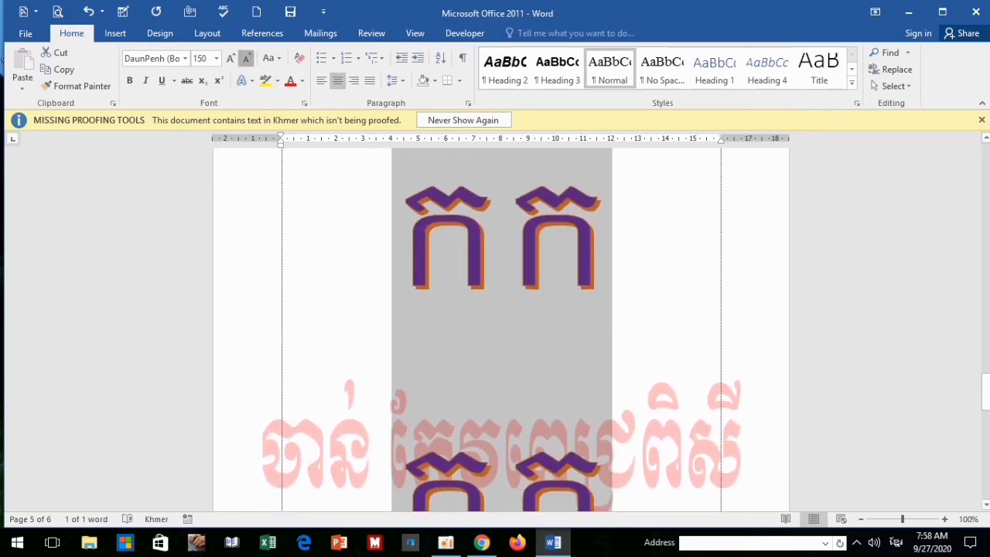
left_click(246, 58)
left_click(246, 58)
left_click(246, 58)
left_click(246, 58)
left_click(246, 58)
left_click(246, 58)
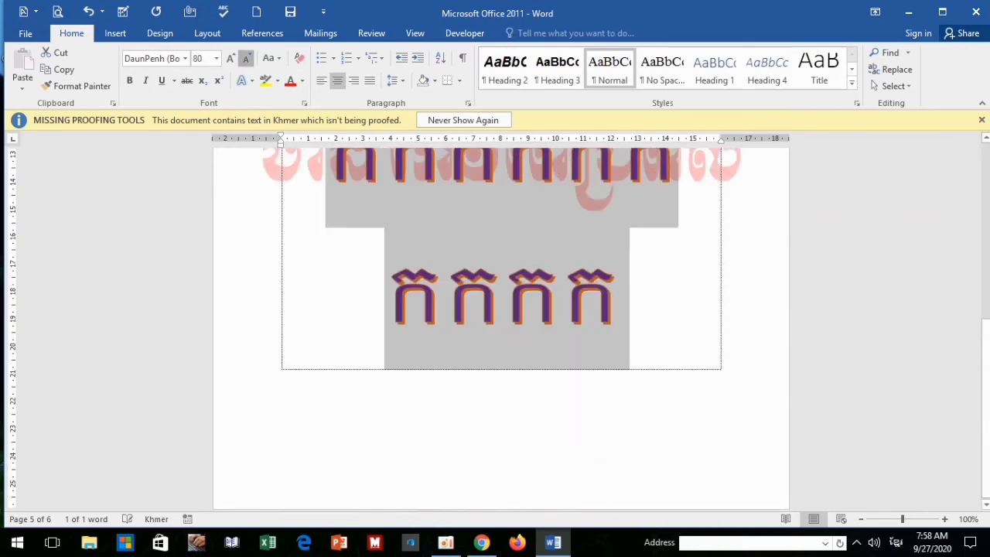
key("Delete")
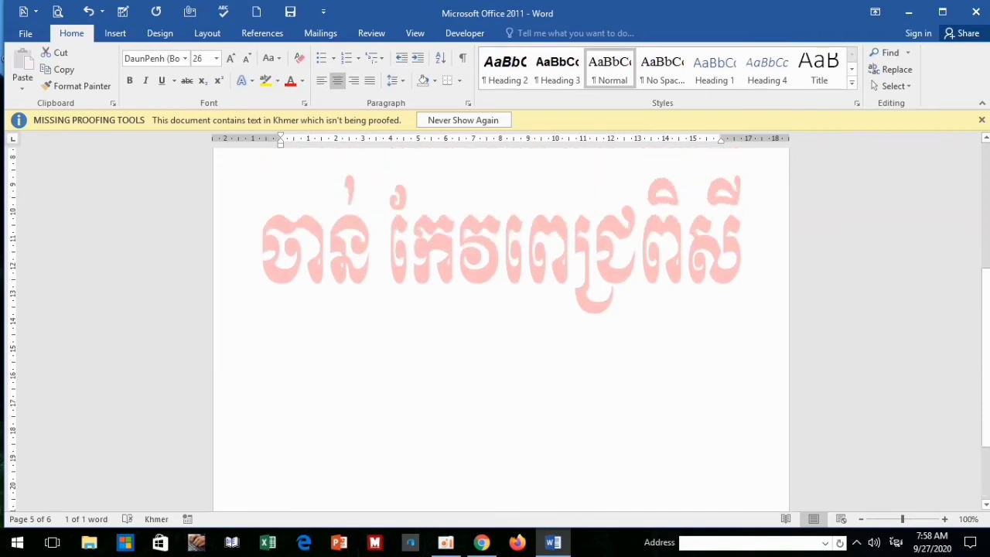
key("ctrl+z")
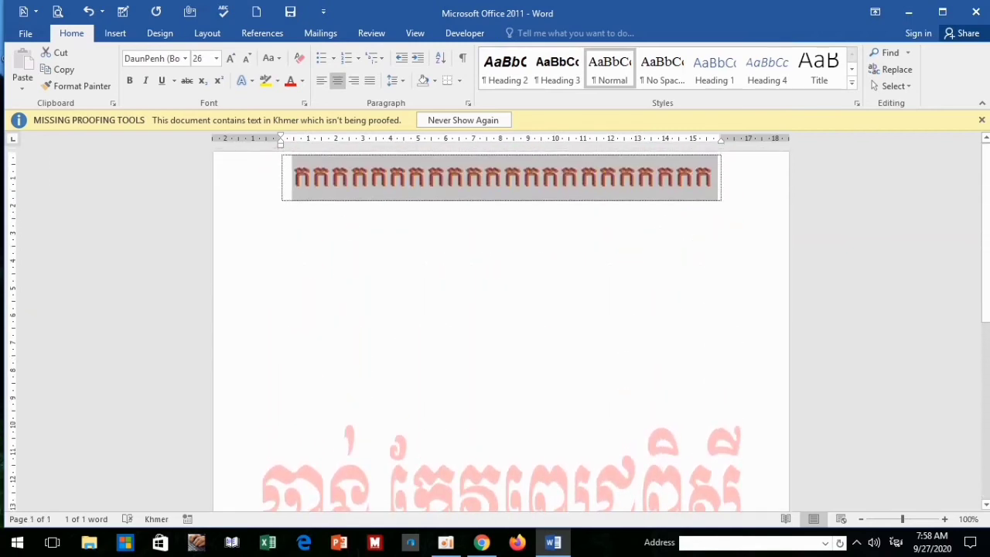
Type a long run of red ក characters after the glyph row so it wraps onto more lines
left_click(712, 178)
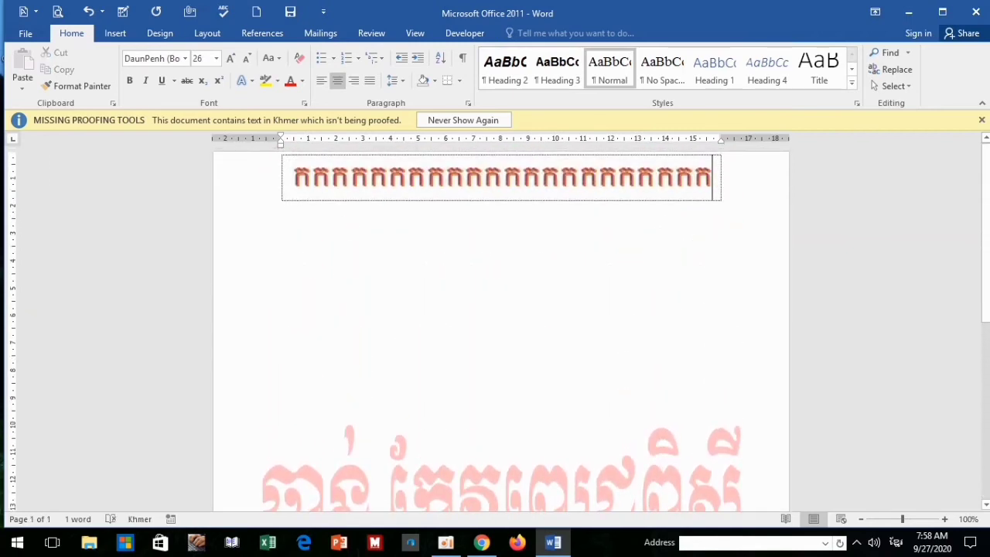
type("កកកកកក")
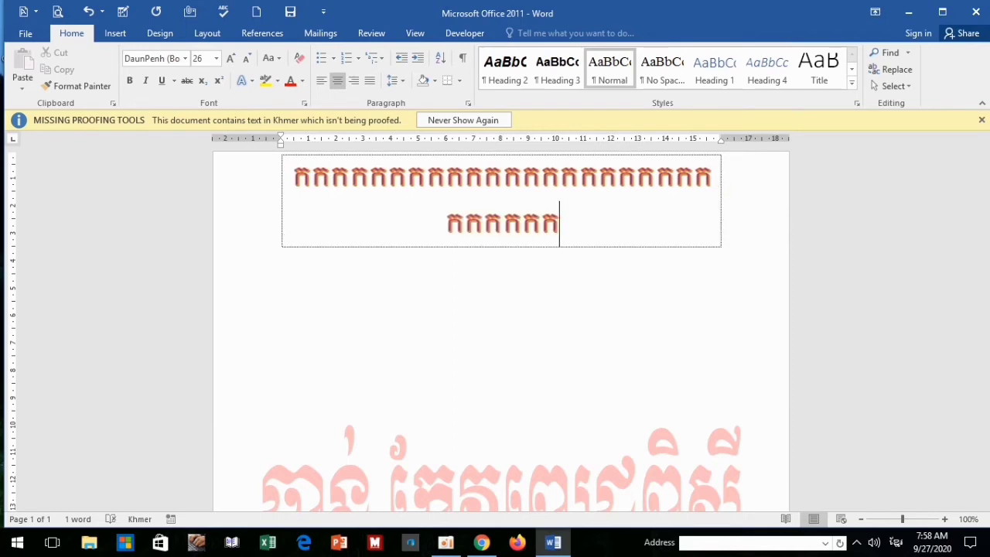
type("កកកកកកកកកកកកកកកកកកកកកកកកកកកកកកកកកកកកកកកកកកកកកកកកកកកក")
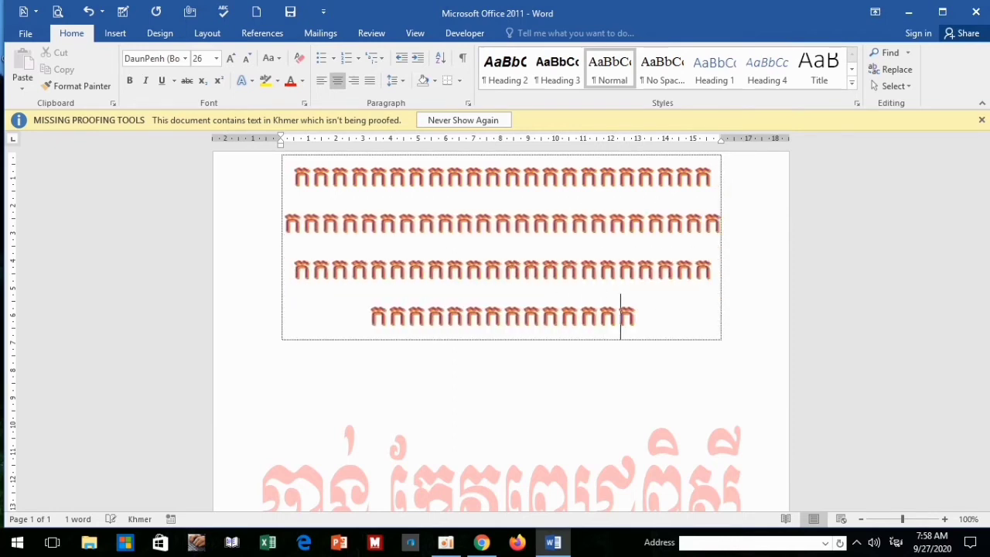
type("កកកកកកកកកកកកកកកកកកកកកកកកកកកកកកកកកកកកកកកកកកកកកកកកកកកកកកកកកកក")
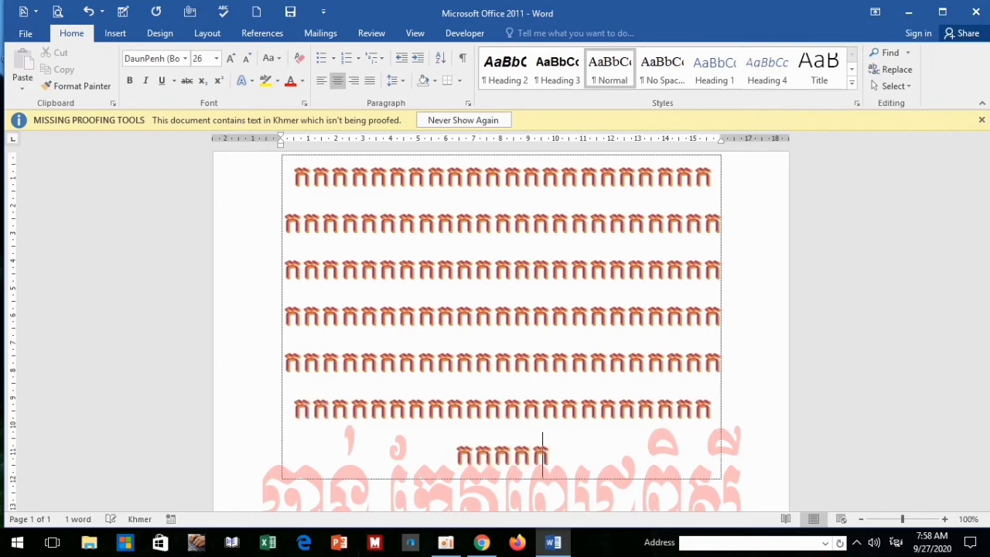
type("កកកកកកកកកកកកកកកកកកកក")
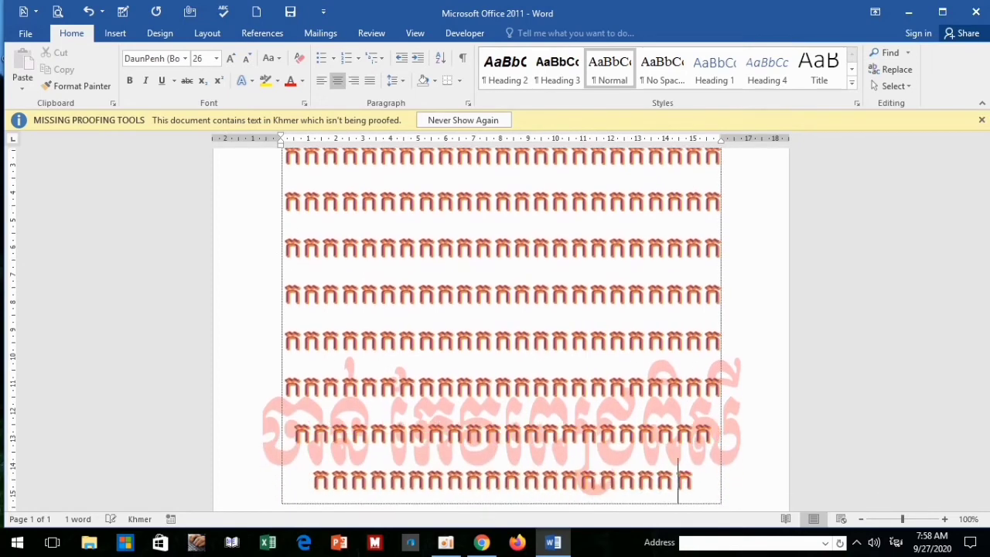
type("កកកកកកកកកកកកកកកកកកកកកកកកកកកកកកកក")
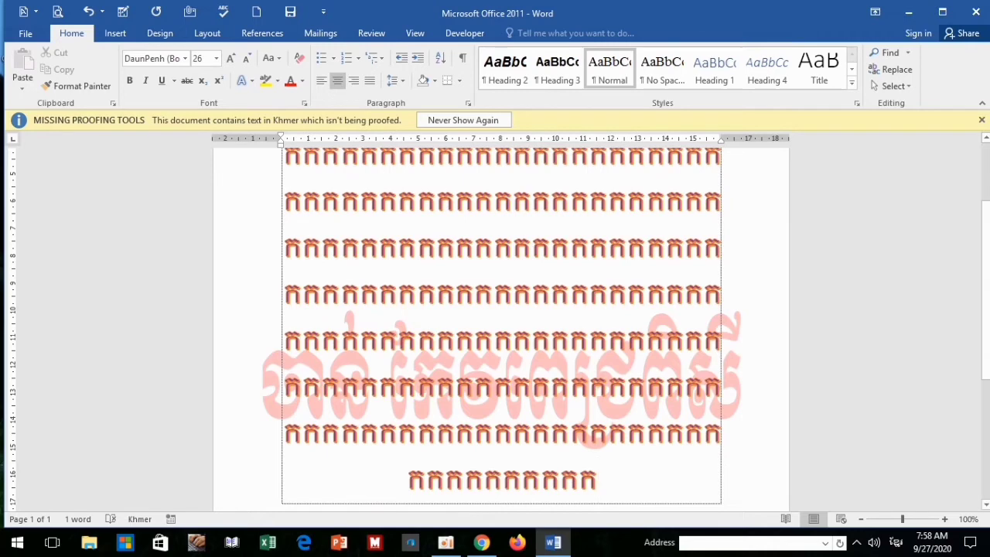
type("កកក")
Change the red Khmer text watermark's layout from Horizontal to Diagonal in Custom Watermark
left_click(160, 33)
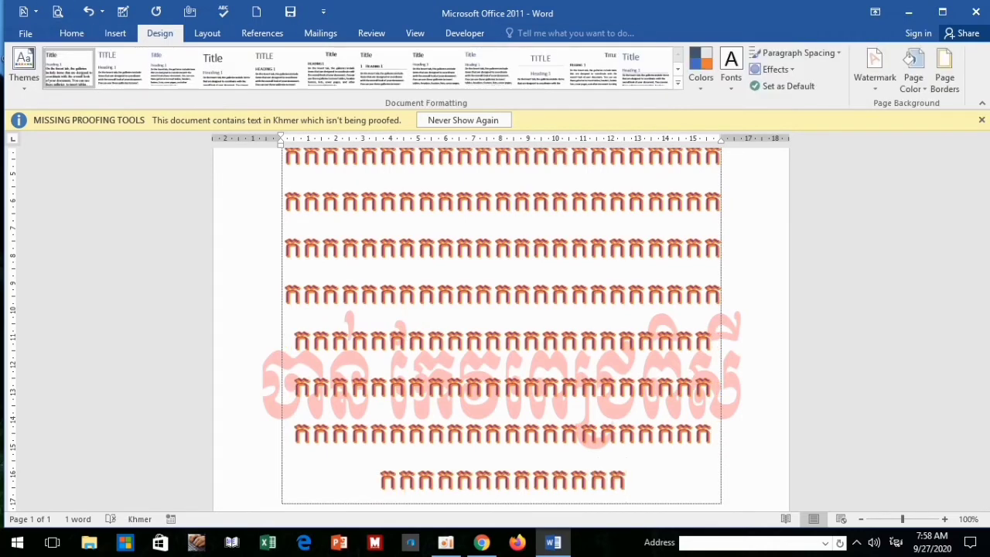
left_click(875, 67)
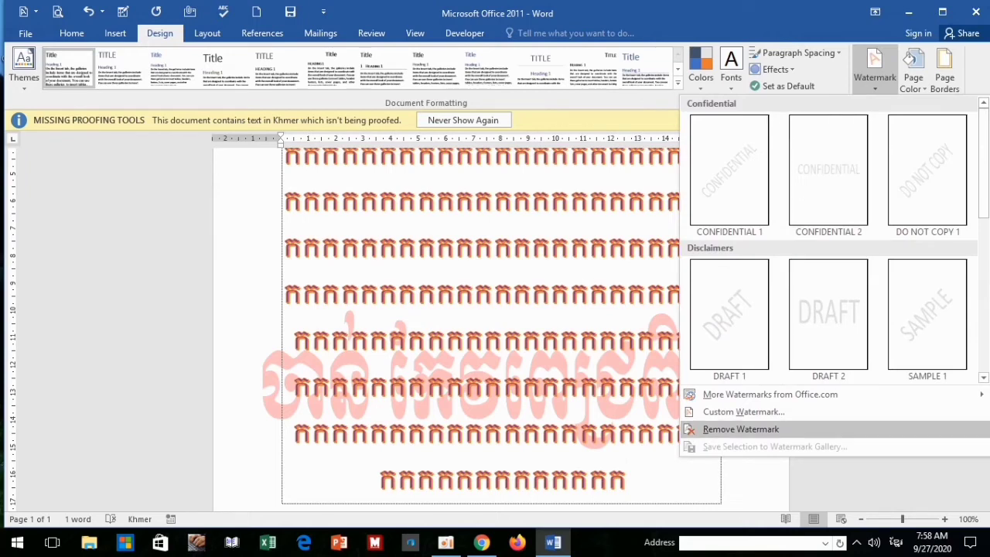
left_click(742, 411)
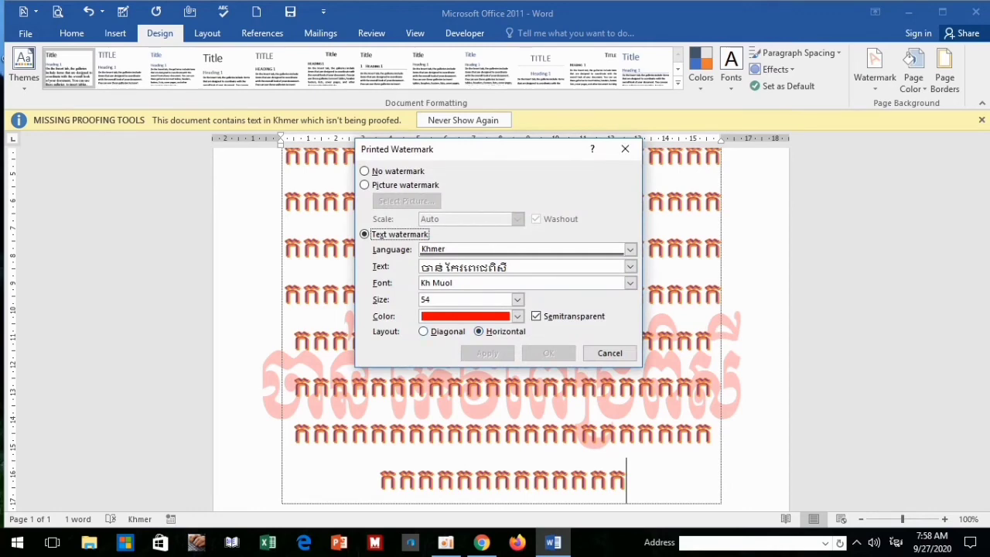
key("alt+d")
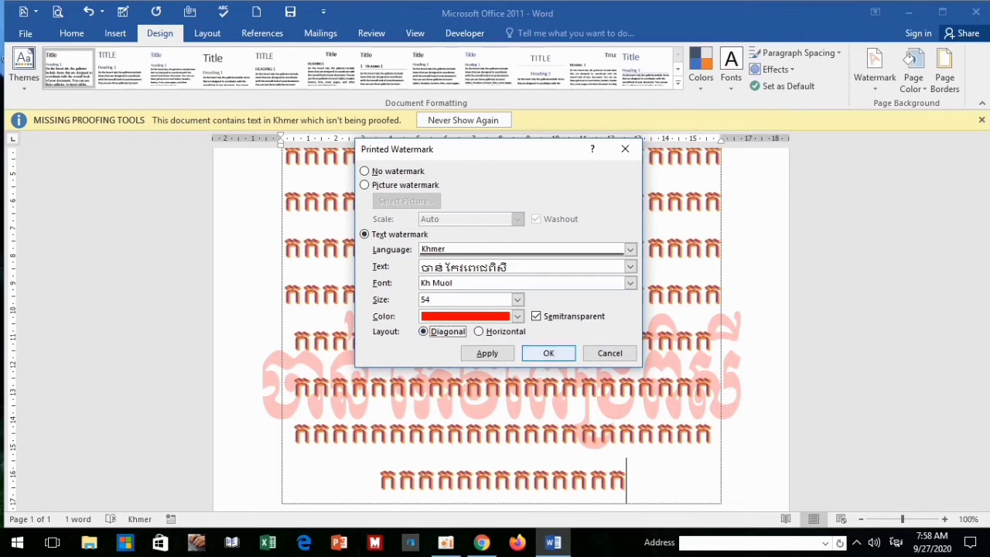
key("Return")
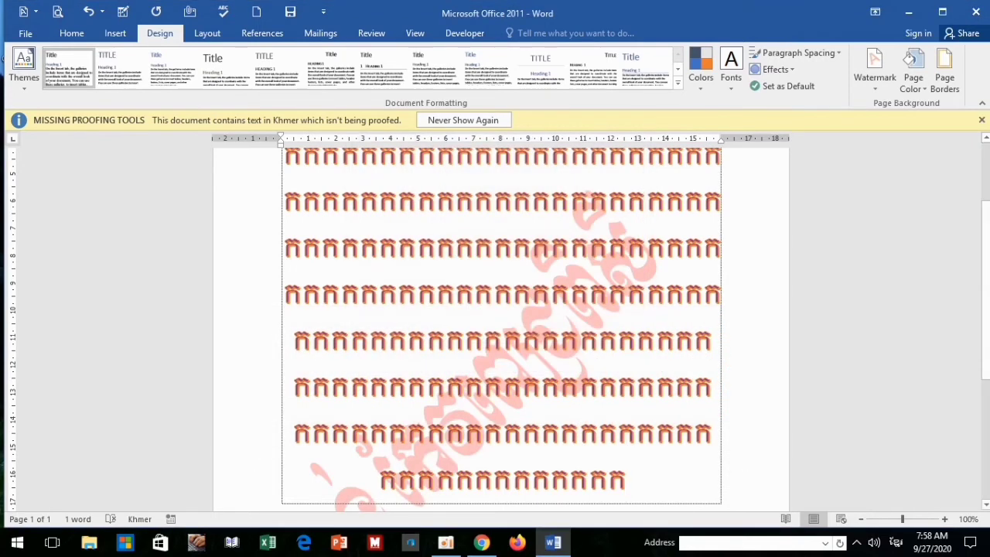
scroll(501, 325, "down", 3)
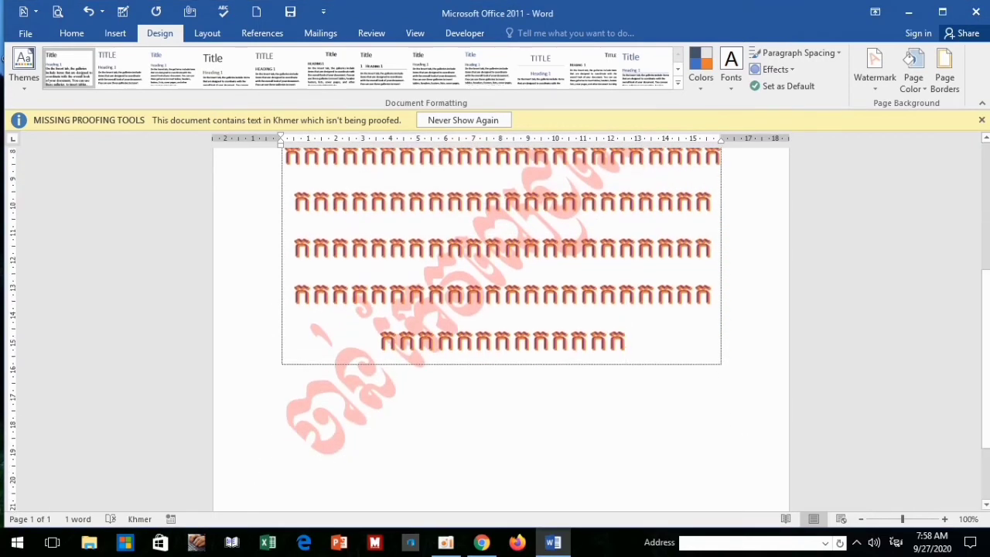
scroll(501, 329, "up", 3)
scroll(501, 325, "up", 2)
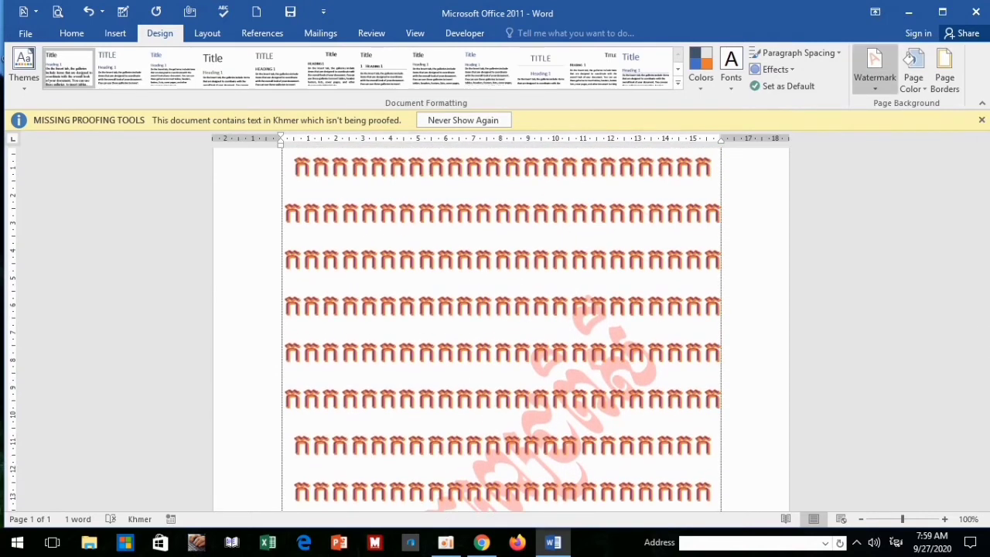
Remove the diagonal watermark and close the Missing Proofing Tools notice
left_click(875, 68)
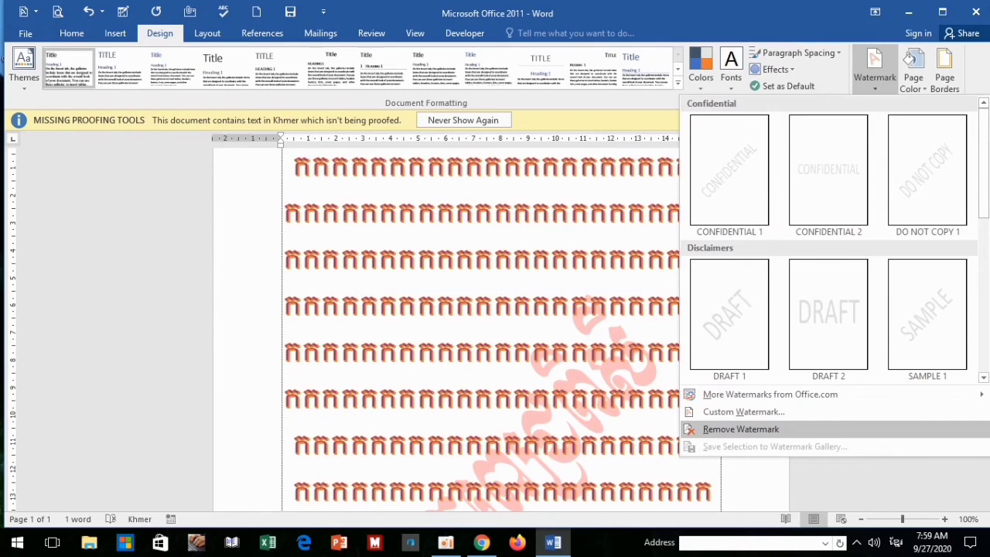
left_click(741, 428)
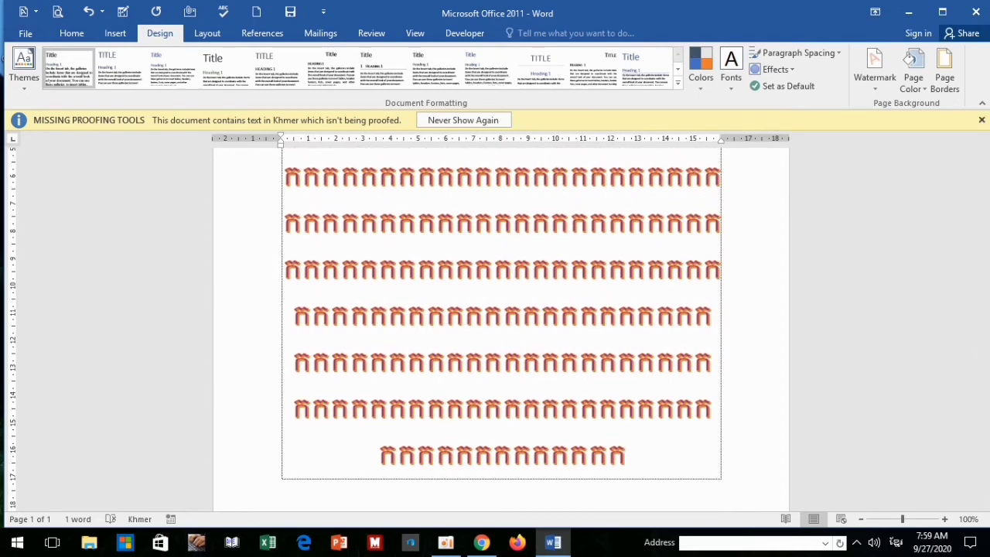
left_click(981, 120)
scroll(502, 317, "up", 5)
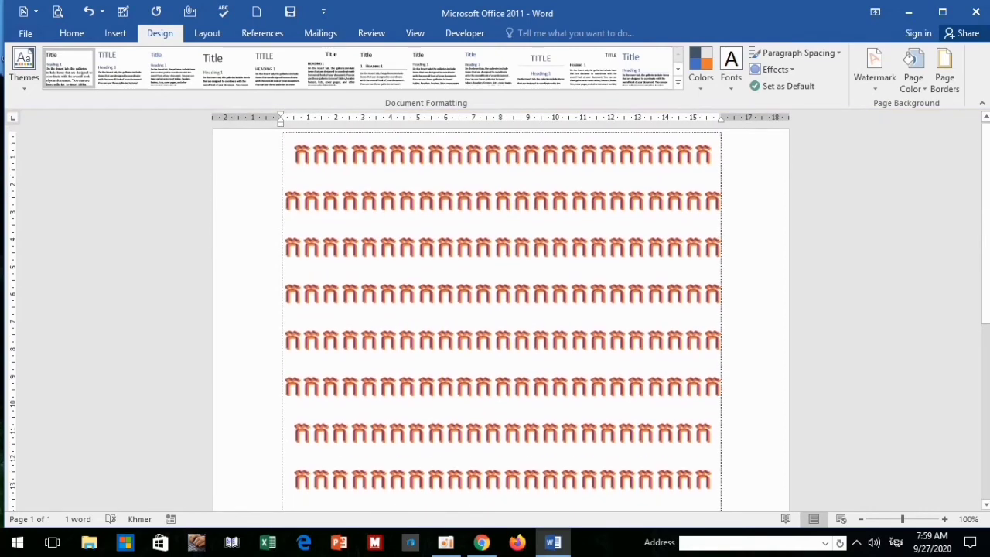
left_click(875, 69)
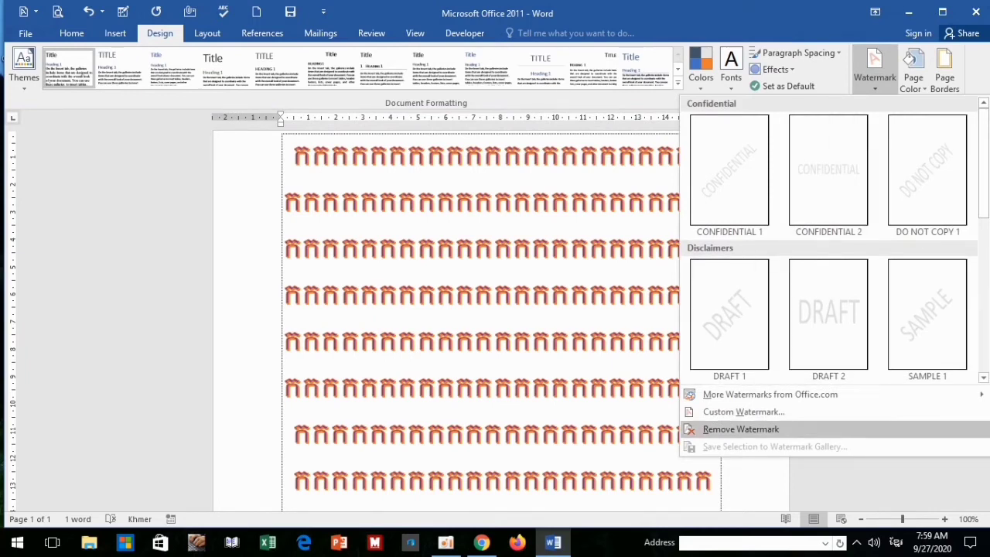
In Custom Watermark, choose Picture watermark and reach the Insert Pictures source choices
left_click(739, 411)
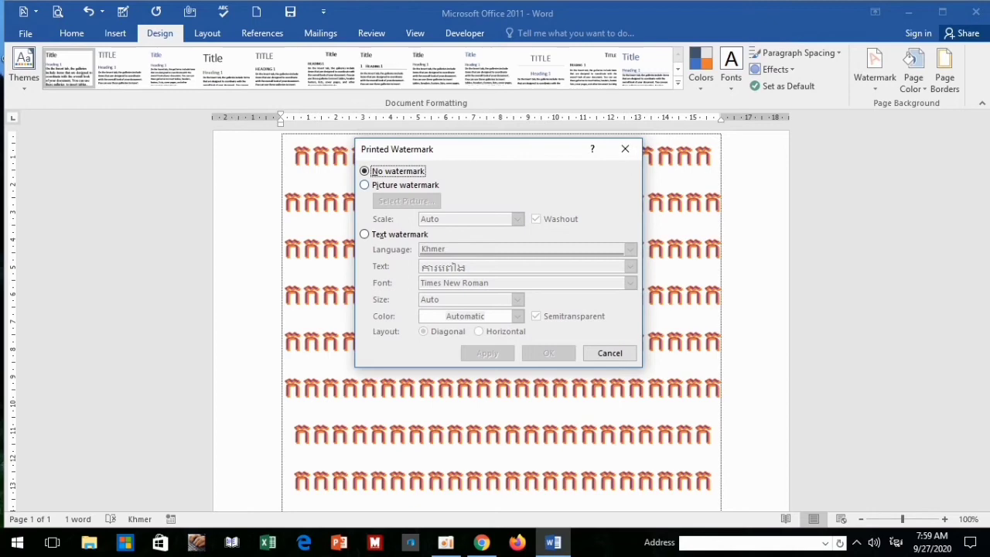
left_click(365, 185)
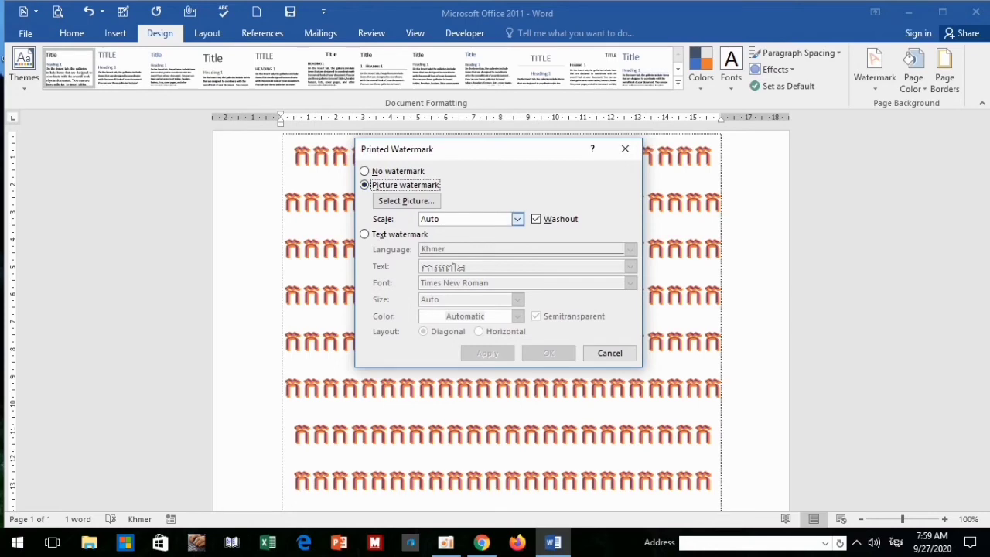
left_click(406, 201)
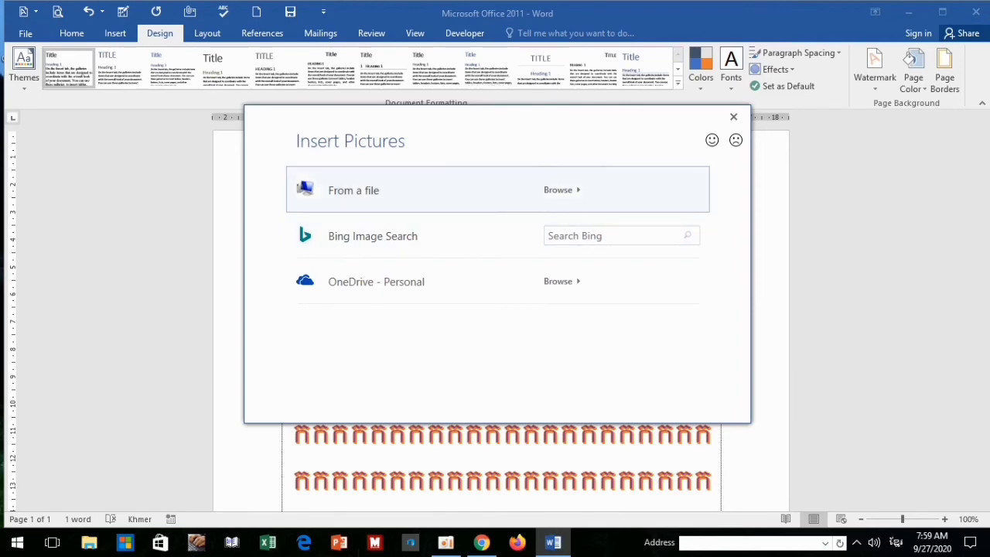
Insert download.png from the Pictures background folder as the watermark picture
left_click(558, 189)
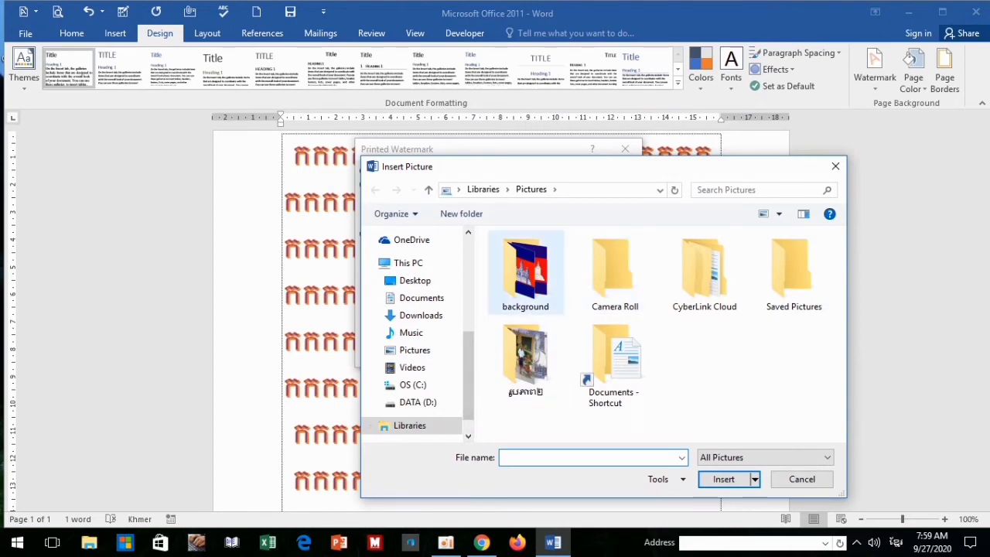
double_click(525, 271)
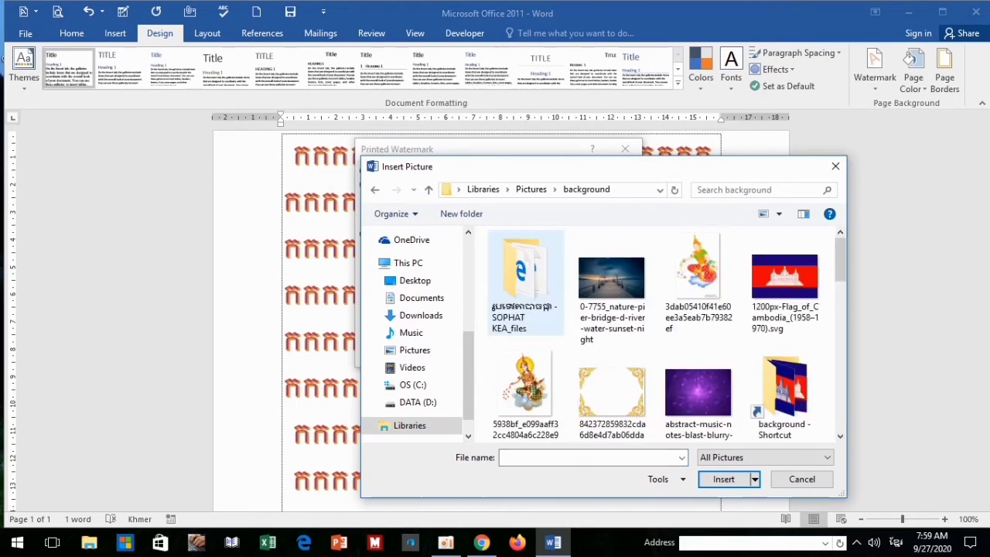
scroll(666, 333, "down", 2)
scroll(666, 332, "down", 1)
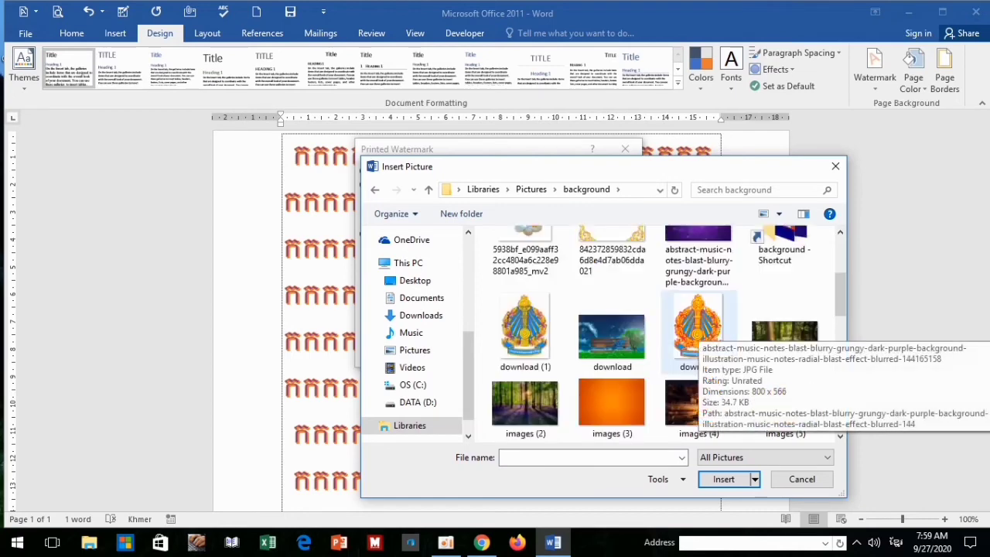
scroll(665, 332, "up", 3)
scroll(697, 324, "down", 2)
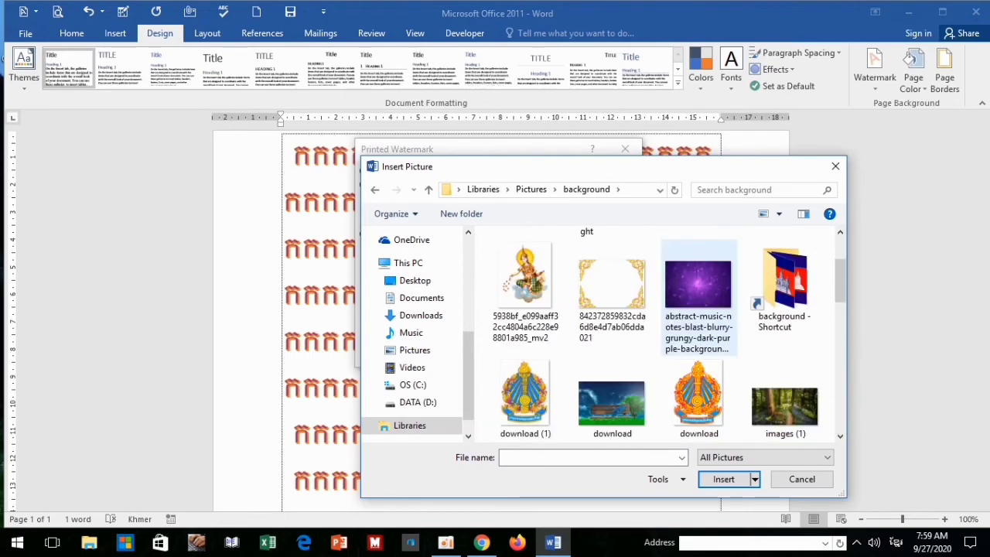
scroll(696, 325, "down", 1)
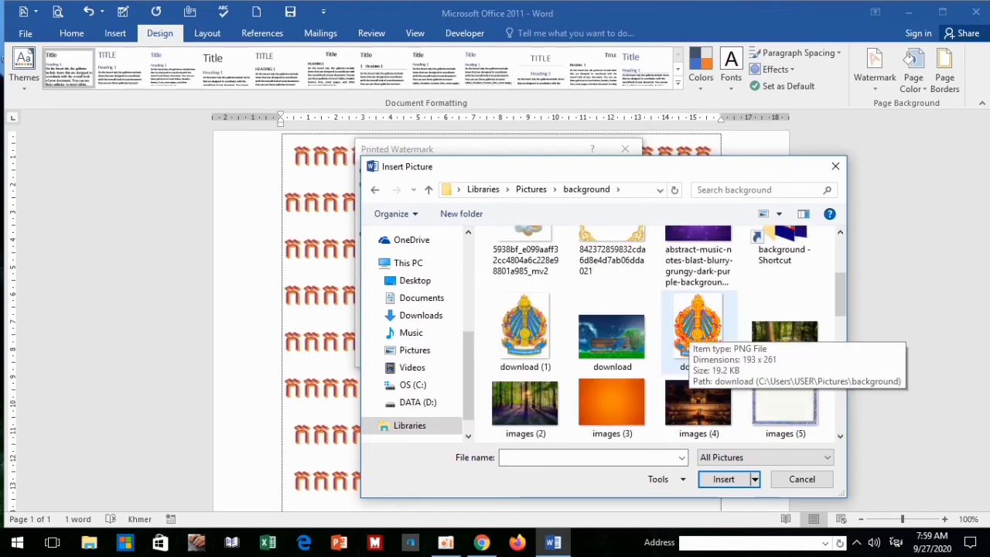
left_click(699, 329)
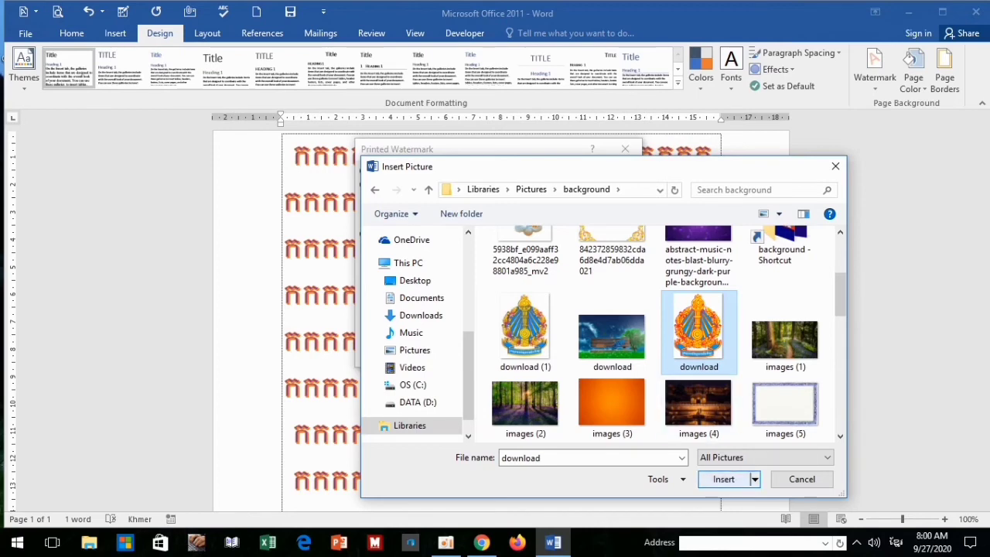
left_click(724, 479)
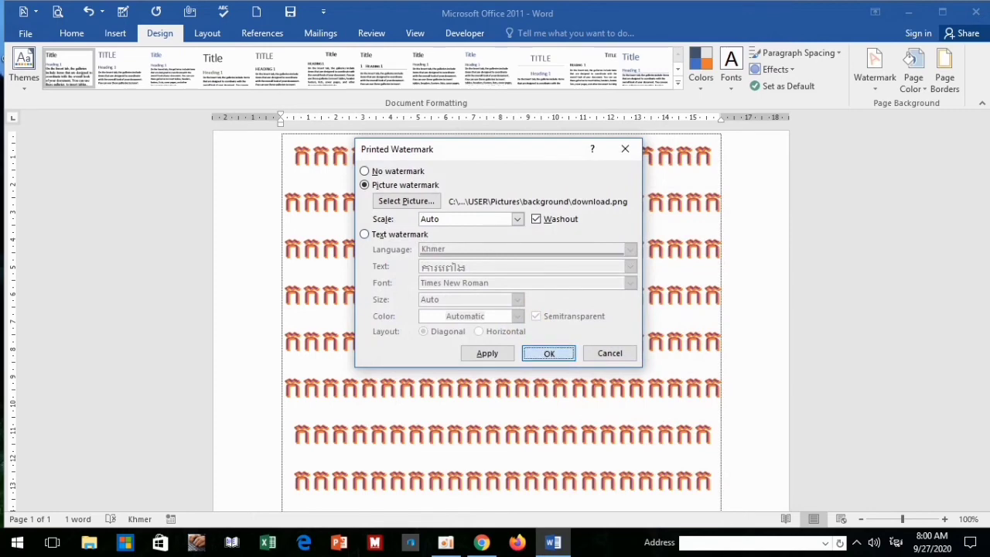
Apply the washed-out download.png emblem as the page's picture watermark and review the page
key("Return")
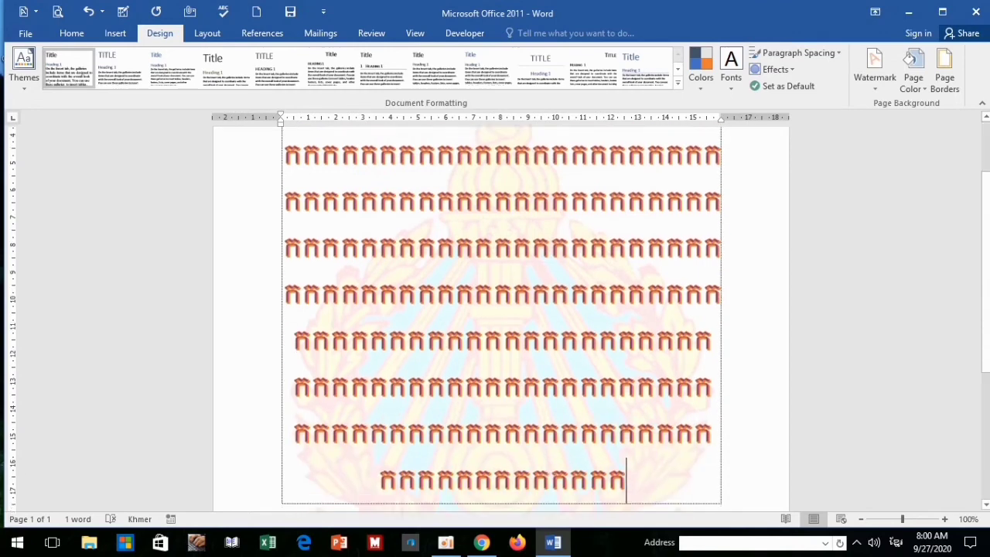
scroll(501, 310, "down", 1)
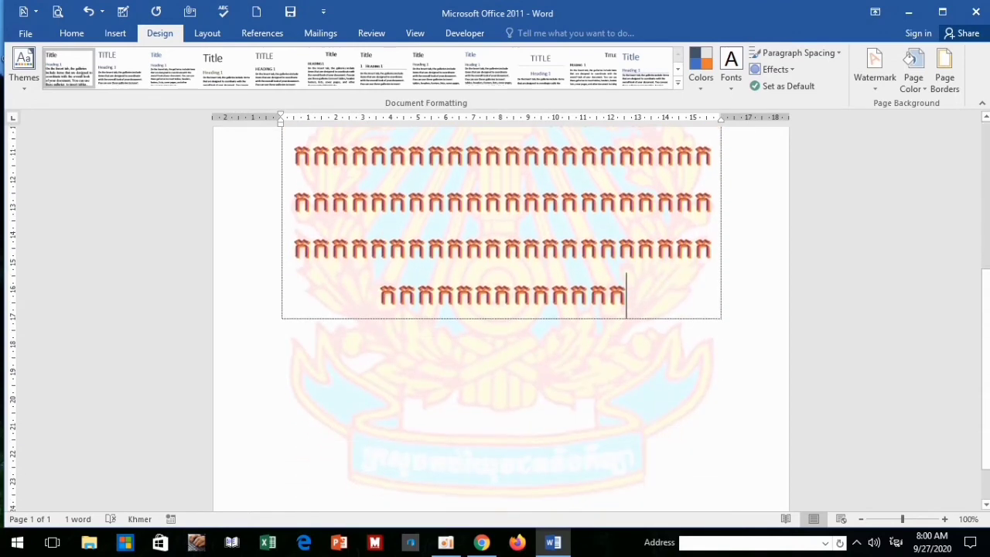
scroll(502, 309, "down", 1)
left_click(510, 241)
scroll(501, 309, "up", 3)
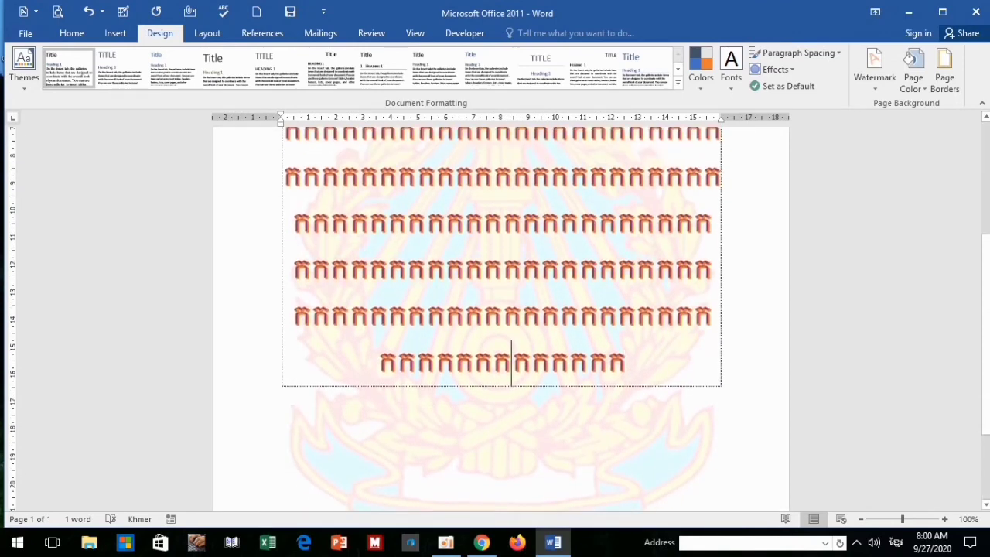
scroll(501, 309, "up", 3)
scroll(502, 310, "up", 3)
scroll(501, 309, "down", 3)
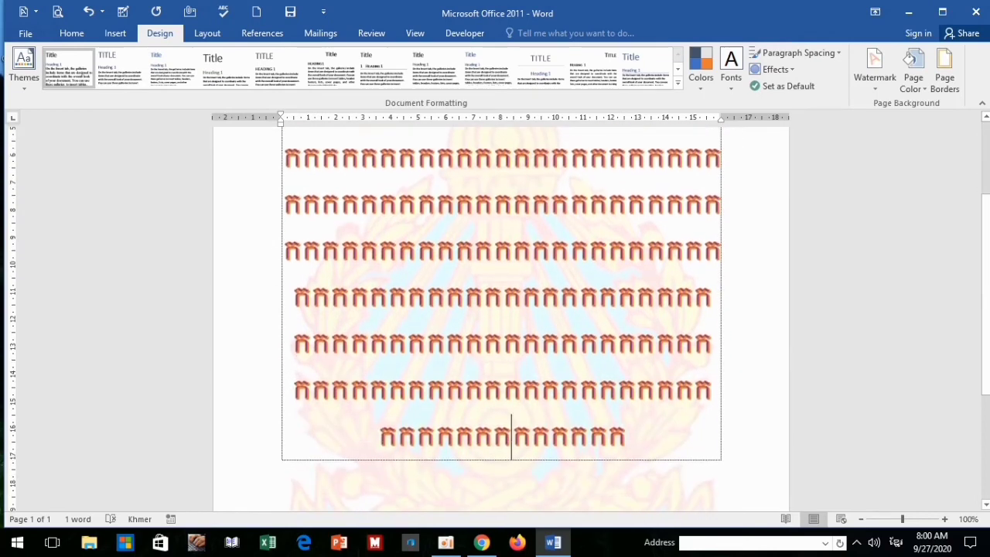
scroll(501, 310, "down", 2)
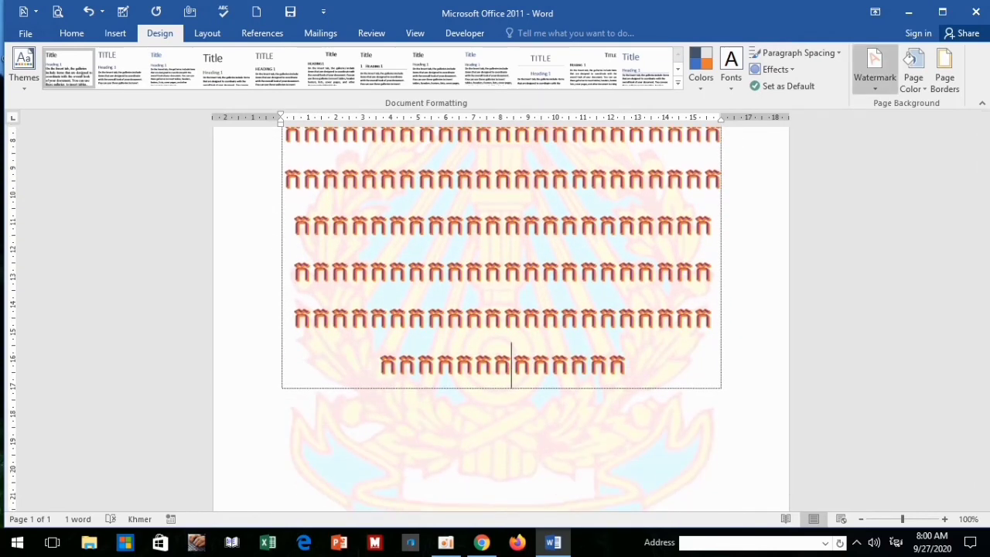
left_click(875, 68)
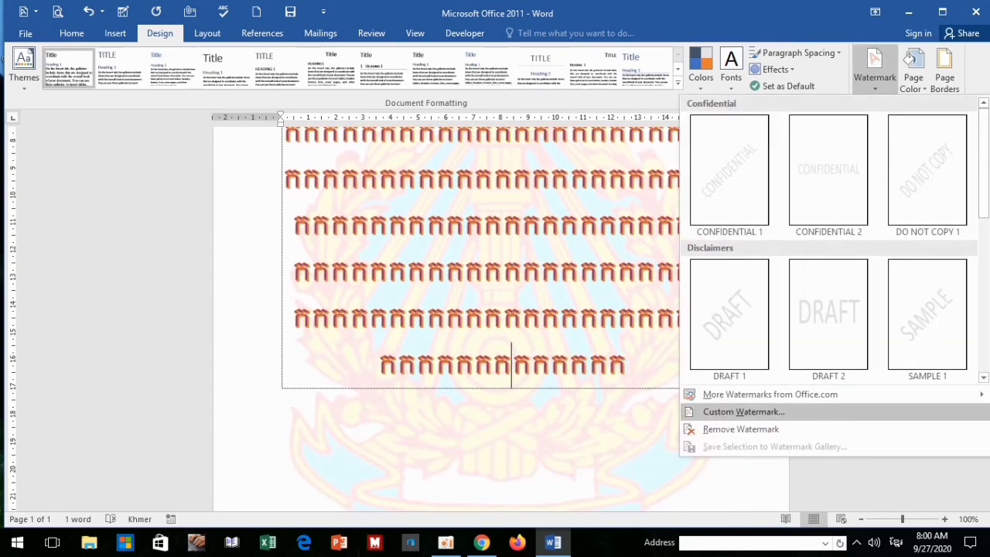
Reopen Custom Watermark and start picking a new watermark picture from a file
key("Escape")
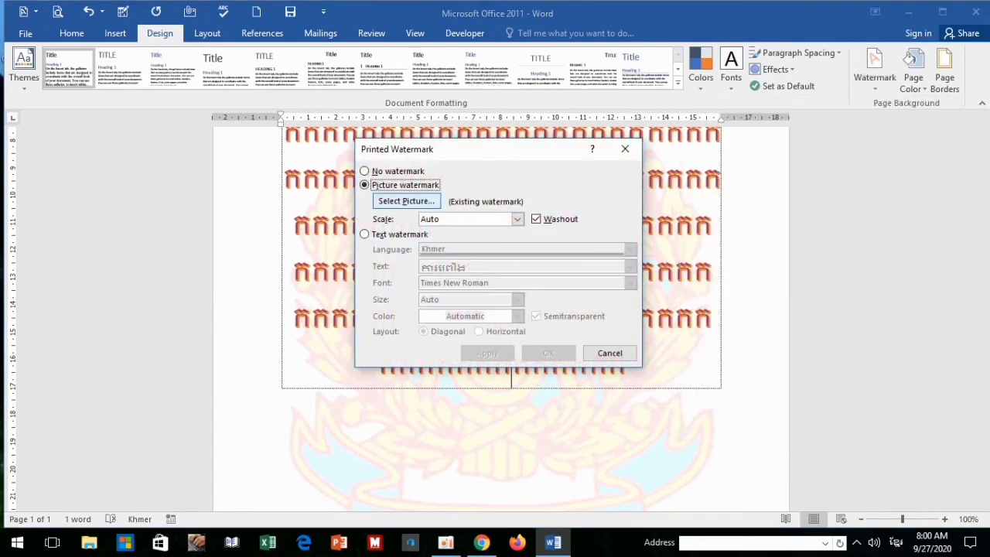
key("Return")
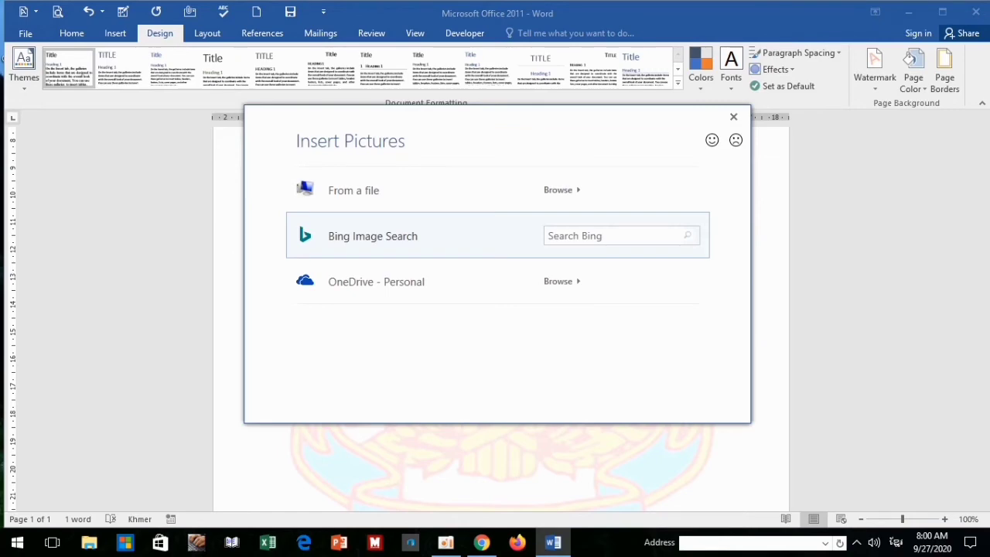
key("Up")
key("Return")
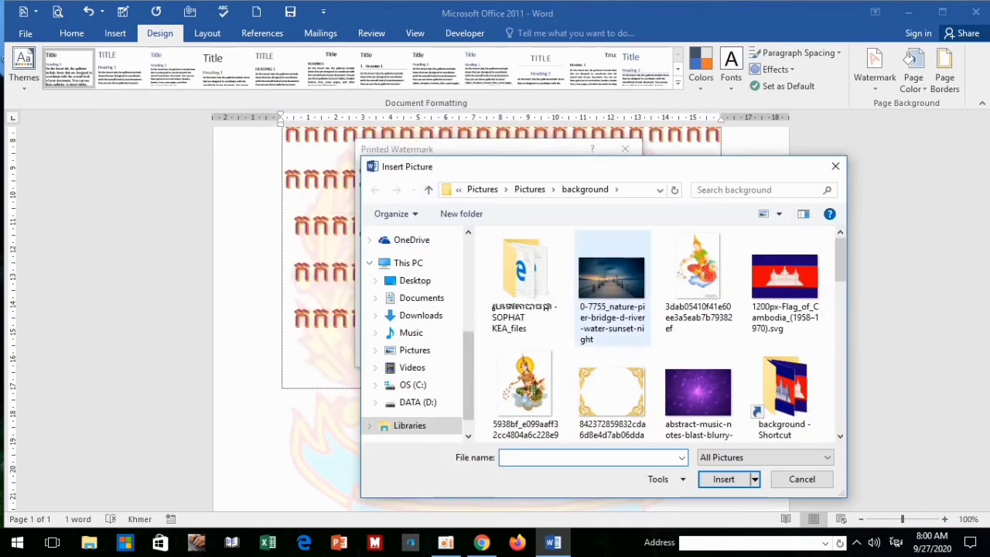
Browse into the Pictures photo subfolder and insert IMG_20200103_172440 as the watermark picture
left_click(526, 282)
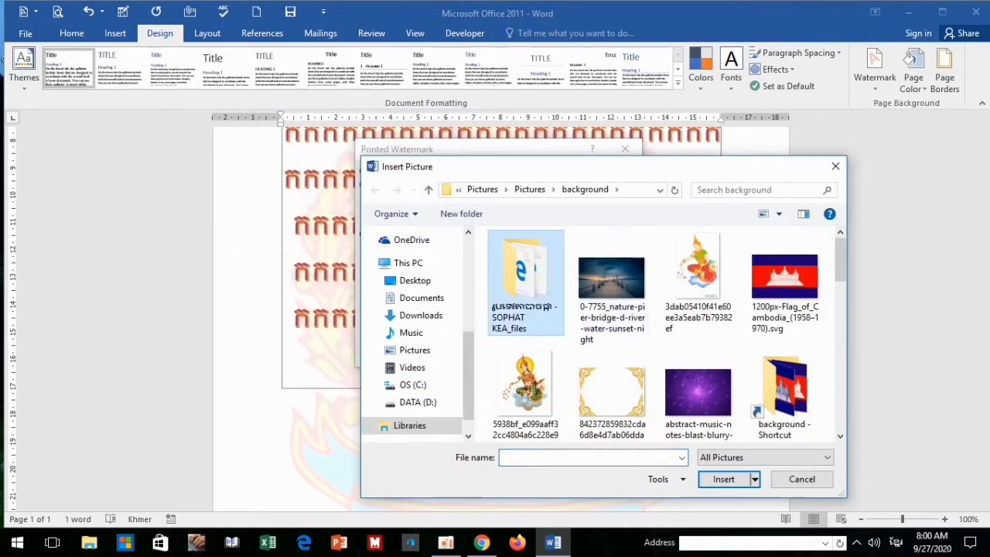
left_click(414, 349)
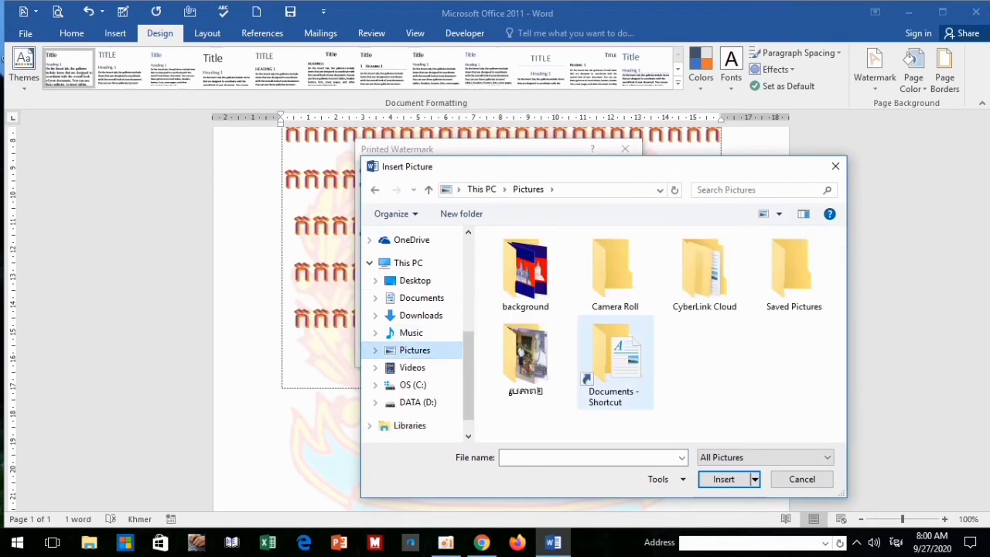
double_click(531, 363)
scroll(665, 332, "down", 1)
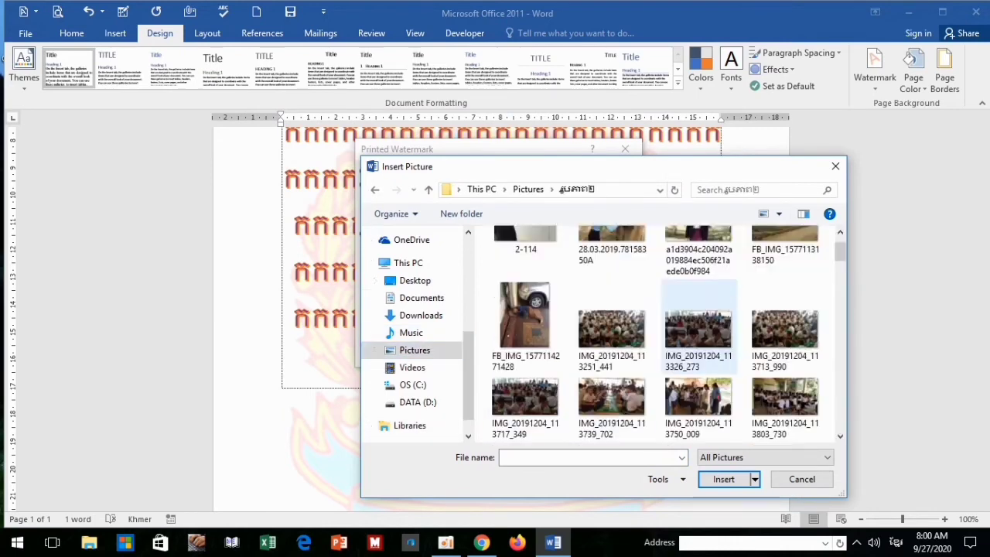
scroll(665, 333, "down", 3)
scroll(665, 333, "down", 3)
scroll(699, 302, "down", 3)
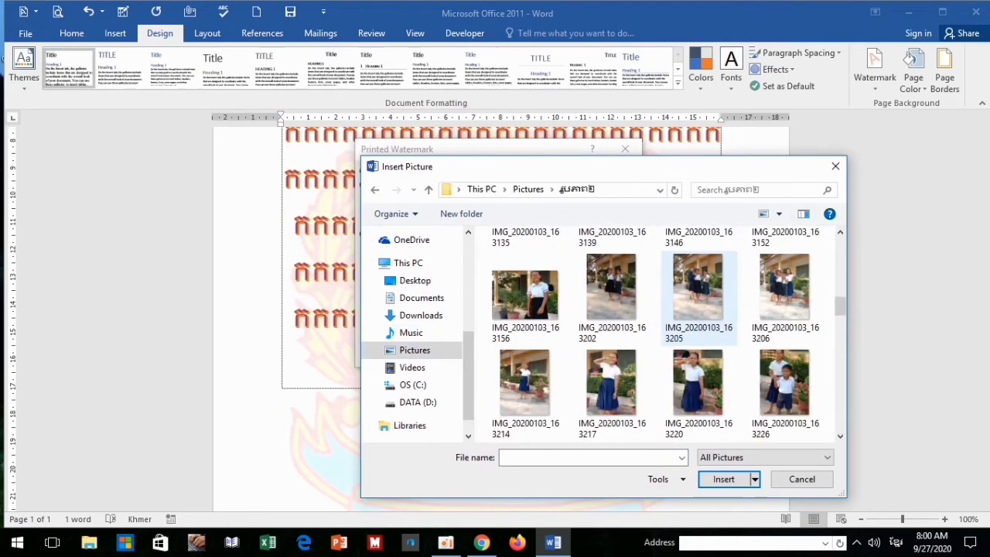
scroll(698, 302, "down", 3)
scroll(698, 302, "down", 3)
scroll(699, 301, "down", 3)
scroll(699, 302, "down", 3)
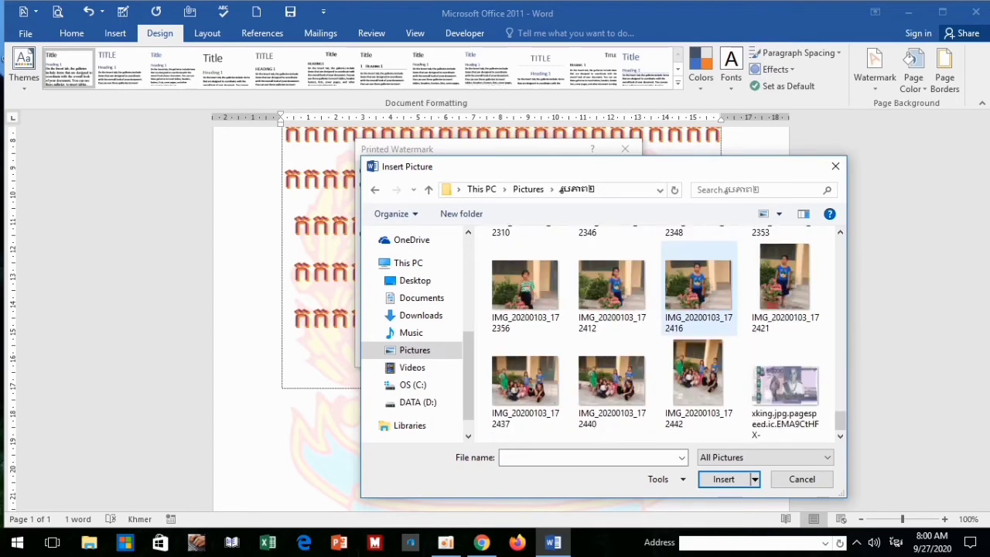
left_click(611, 383)
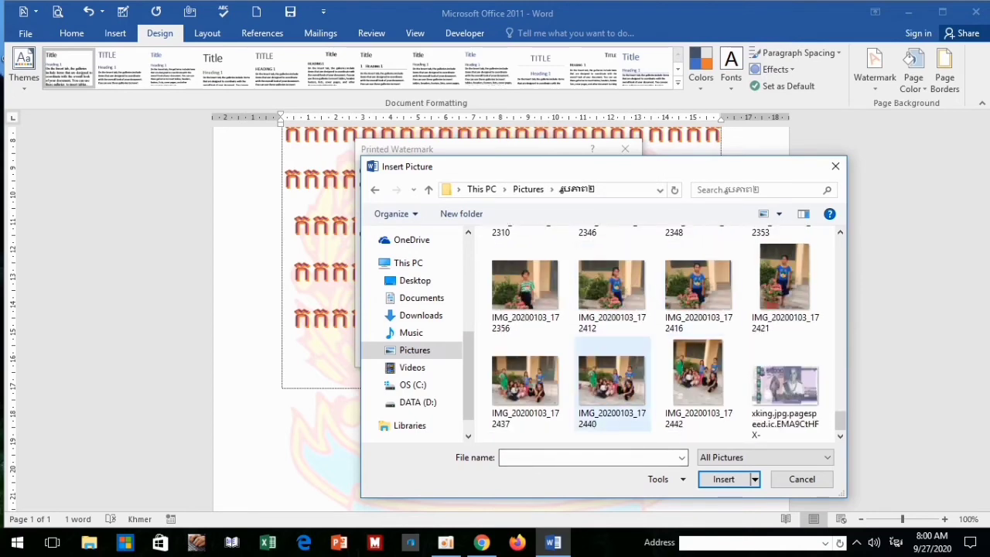
left_click(724, 479)
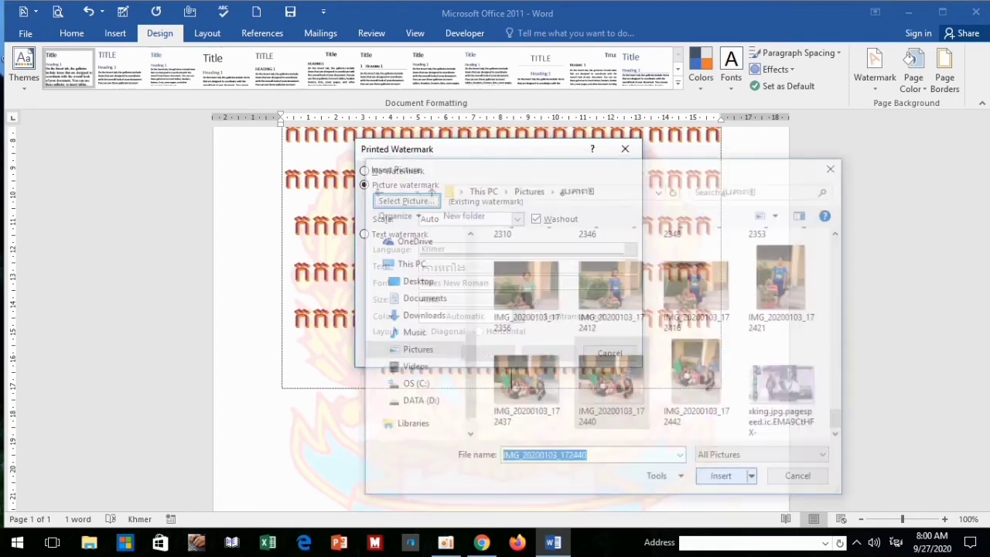
Apply the IMG_20200103_172440 photo as watermark, review it, then undo back to the emblem
left_click(549, 352)
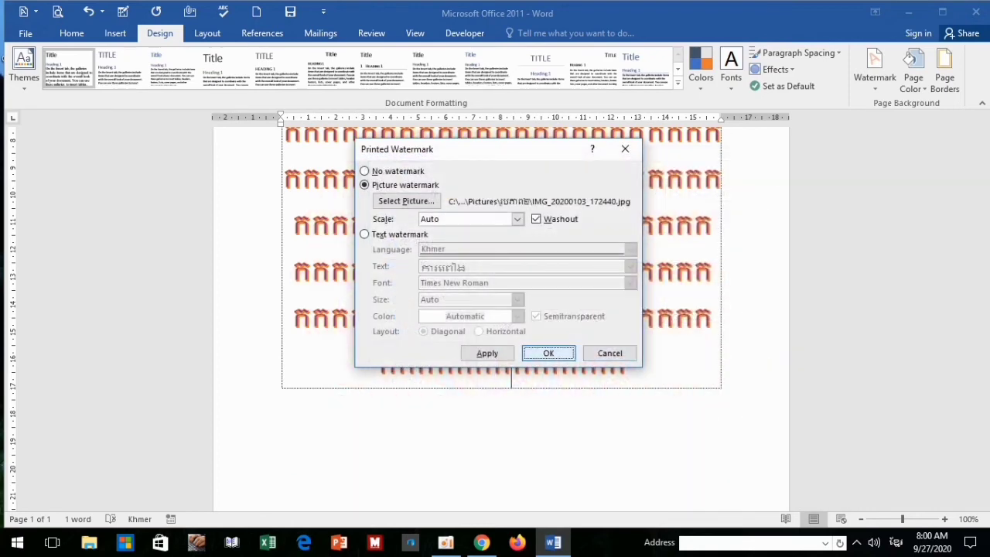
scroll(501, 309, "down", 2)
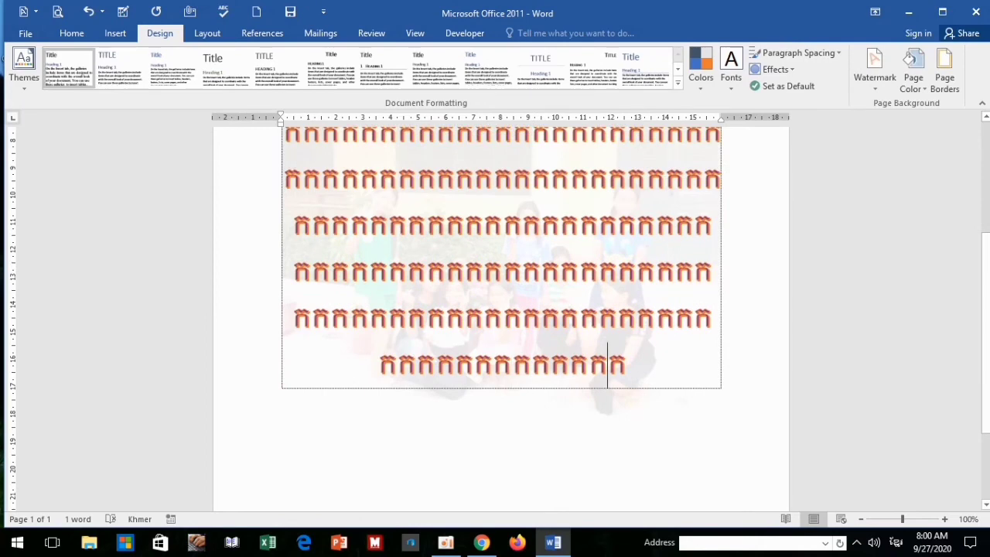
scroll(502, 317, "up", 3)
scroll(501, 317, "down", 2)
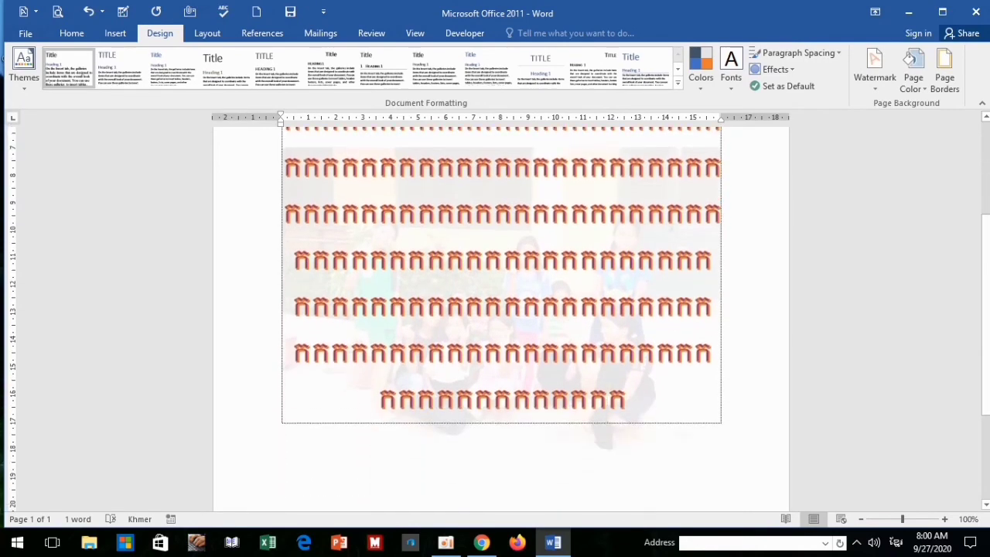
scroll(501, 317, "up", 4)
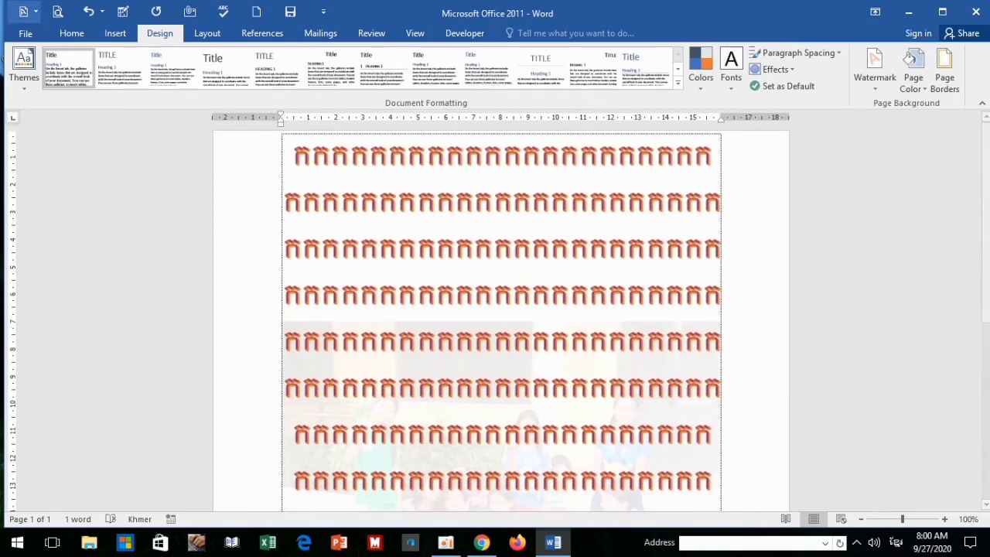
left_click(88, 11)
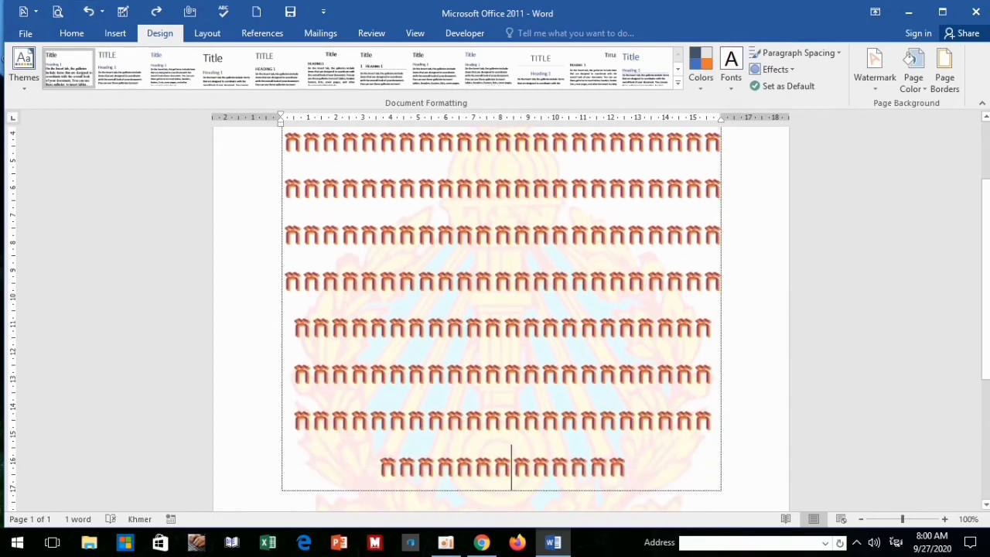
Switch Custom Watermark to Text, set language to English (United States), and delete ASAP
left_click(874, 68)
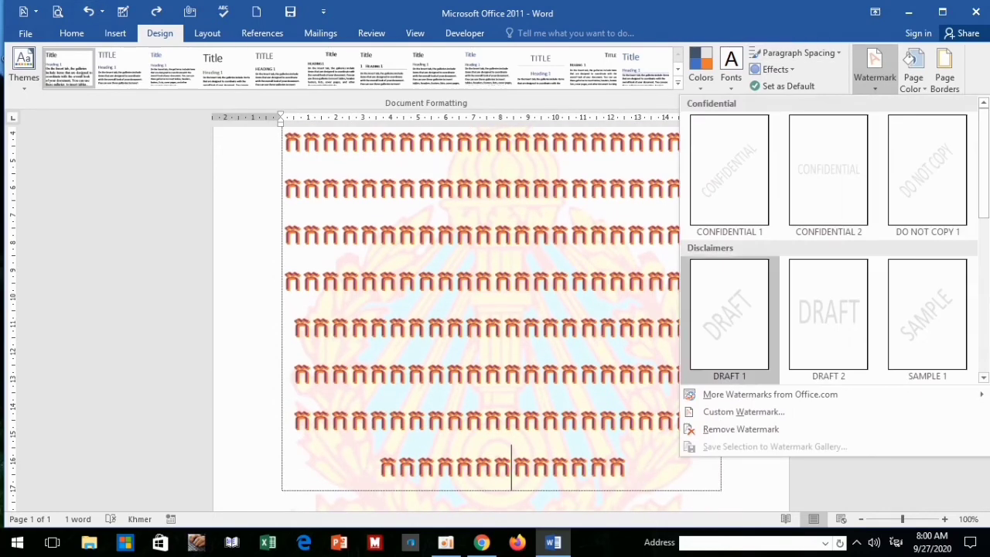
left_click(743, 412)
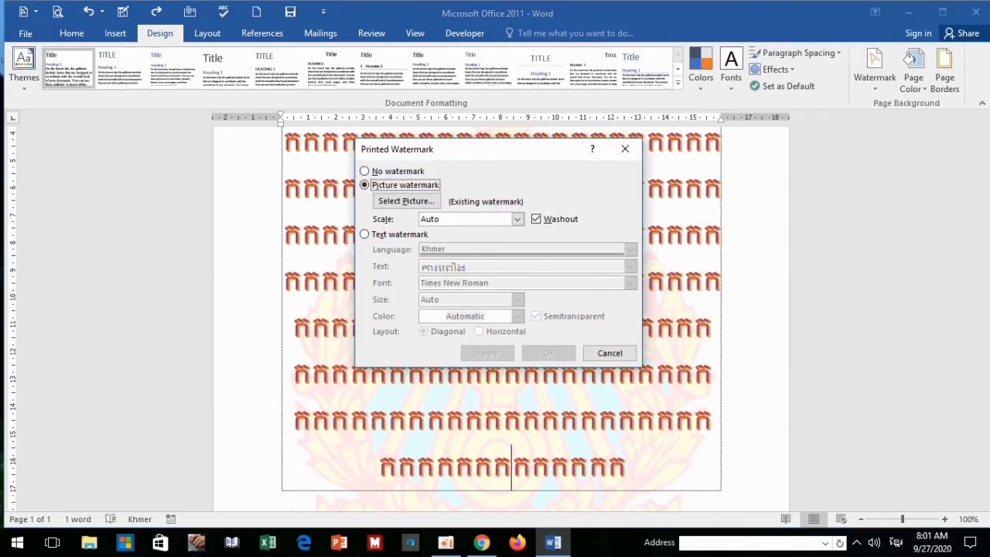
key("alt+x")
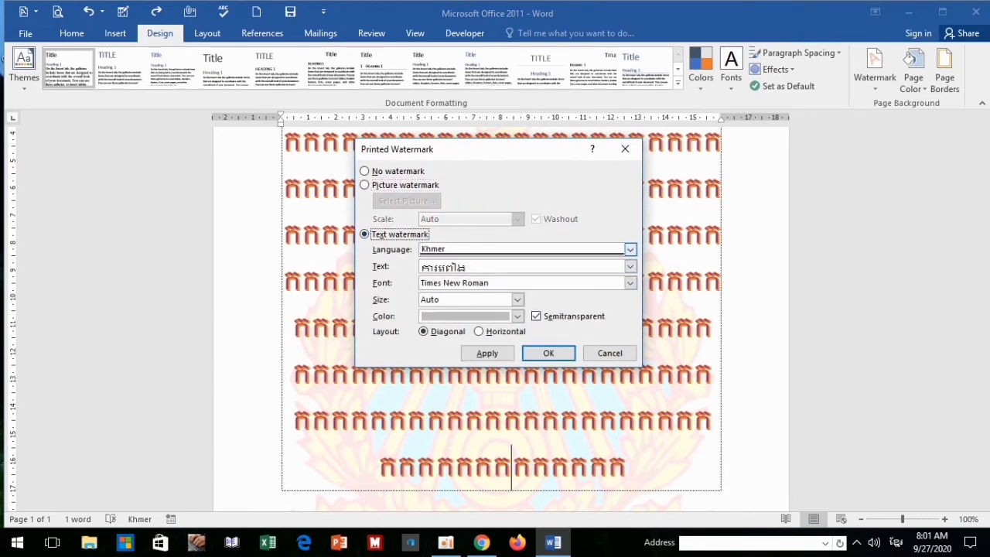
left_click(631, 249)
key("Up")
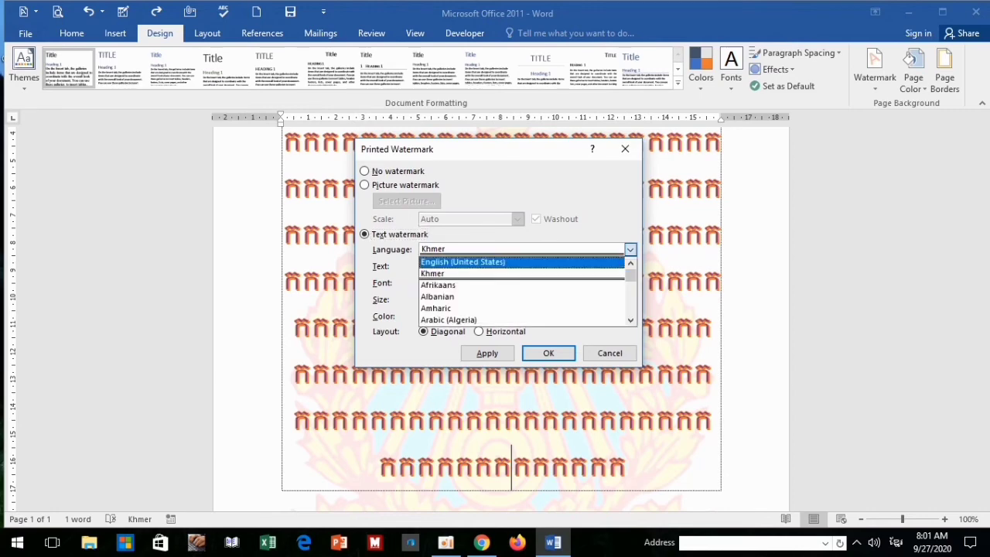
key("Return")
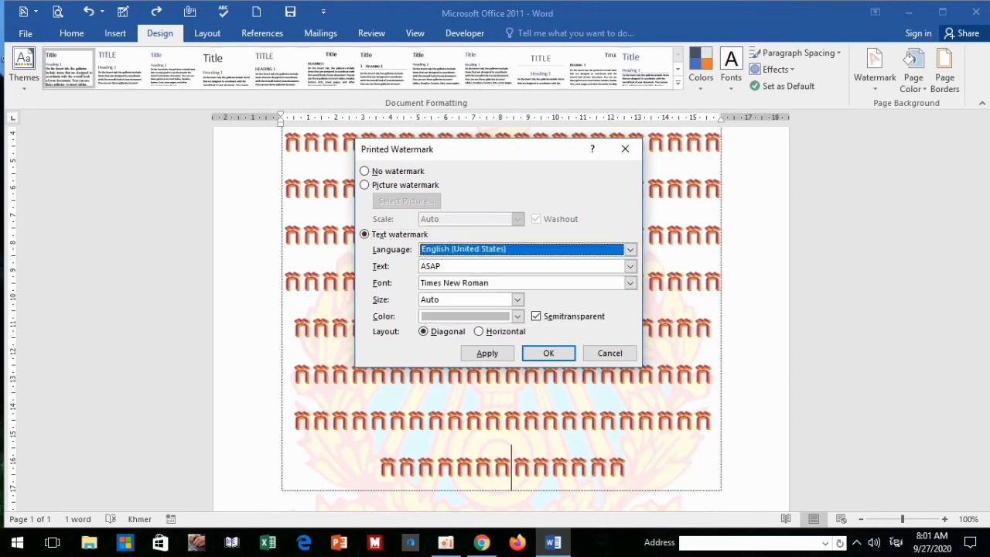
left_click(442, 266)
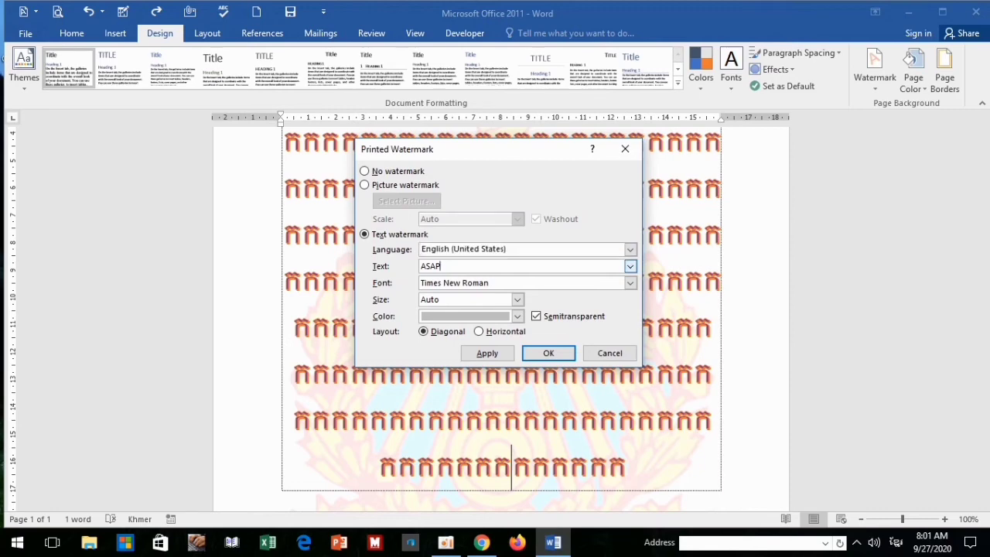
key("BackSpace")
key("BackSpace")
key("BackSpace")
key("BackSpace")
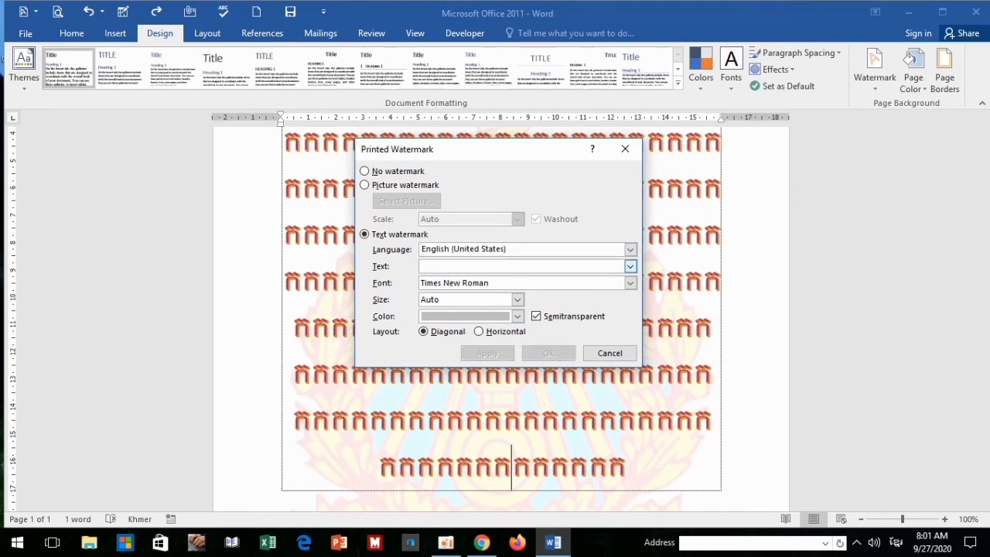
Erase the Khmer characters and type the English watermark text ending in 'cambodia', fixing typos
type("ឆ្ងា")
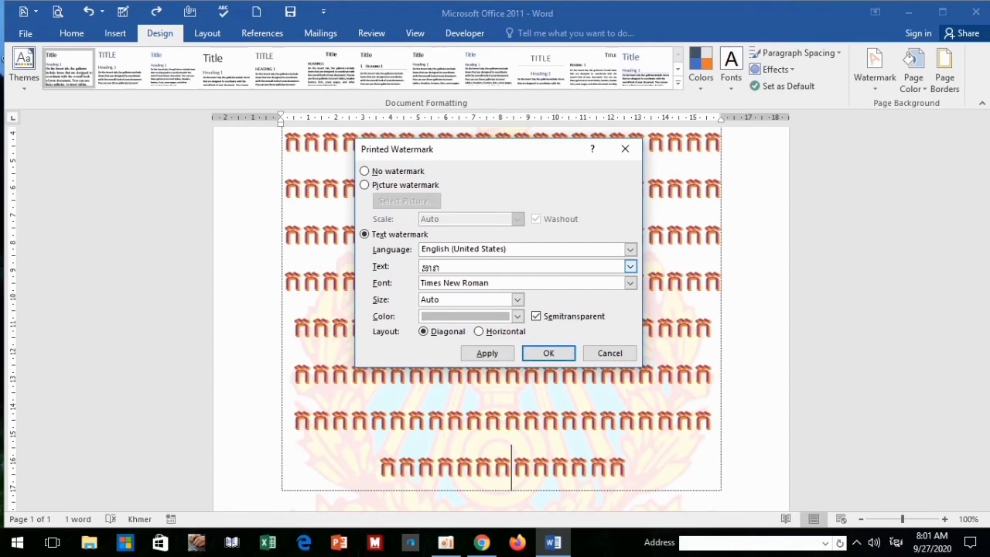
key("BackSpace")
key("BackSpace")
key("BackSpace")
key("BackSpace")
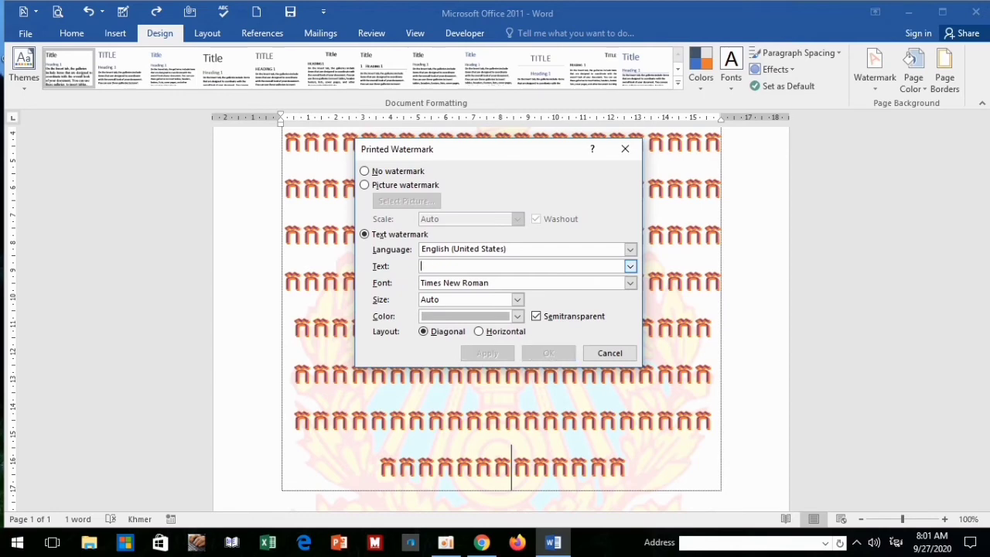
key("alt+shift")
type("d")
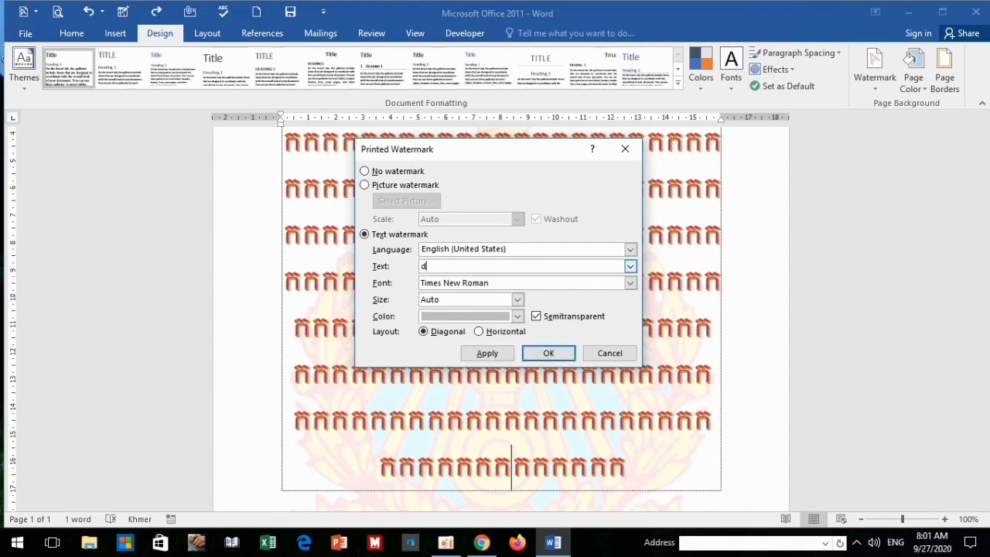
type("ara")
type(" ca")
type("mc")
key("BackSpace")
type("b")
type("osd")
key("BackSpace")
key("BackSpace")
type("d")
type("ia")
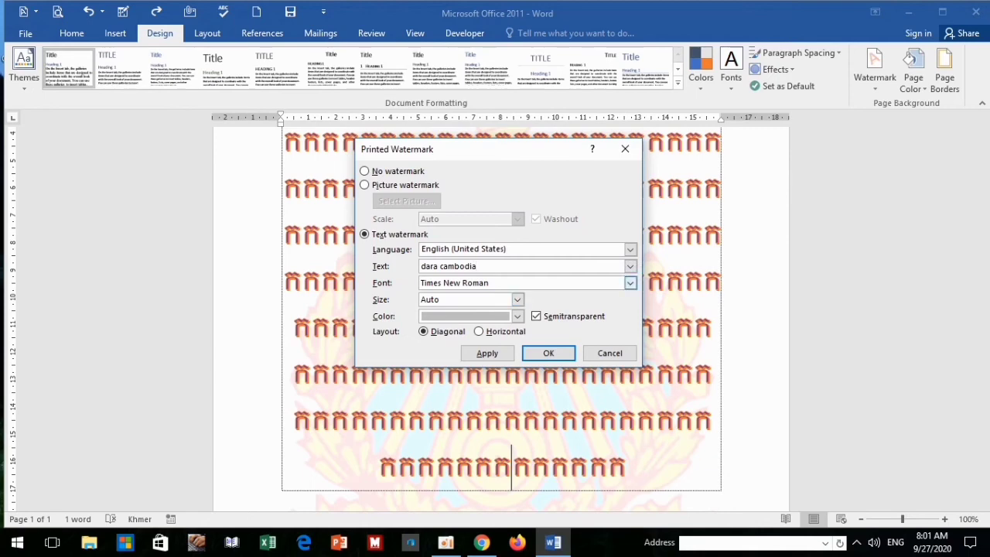
Pick Khmer OS Metal Chrieng from the watermark Font list
left_click(631, 283)
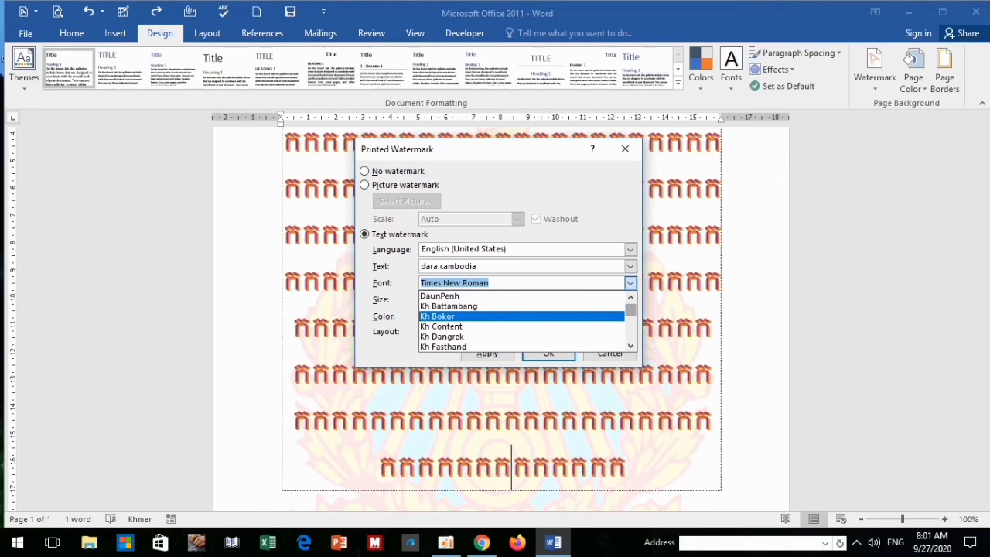
scroll(522, 321, "down", 5)
scroll(524, 321, "down", 3)
scroll(524, 321, "down", 5)
scroll(525, 321, "down", 1)
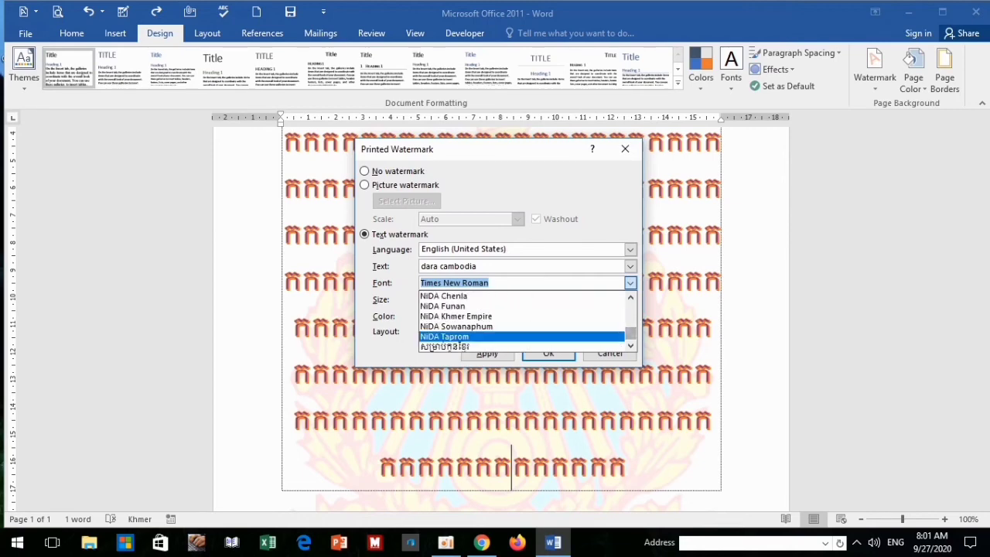
scroll(524, 321, "up", 3)
scroll(525, 321, "up", 4)
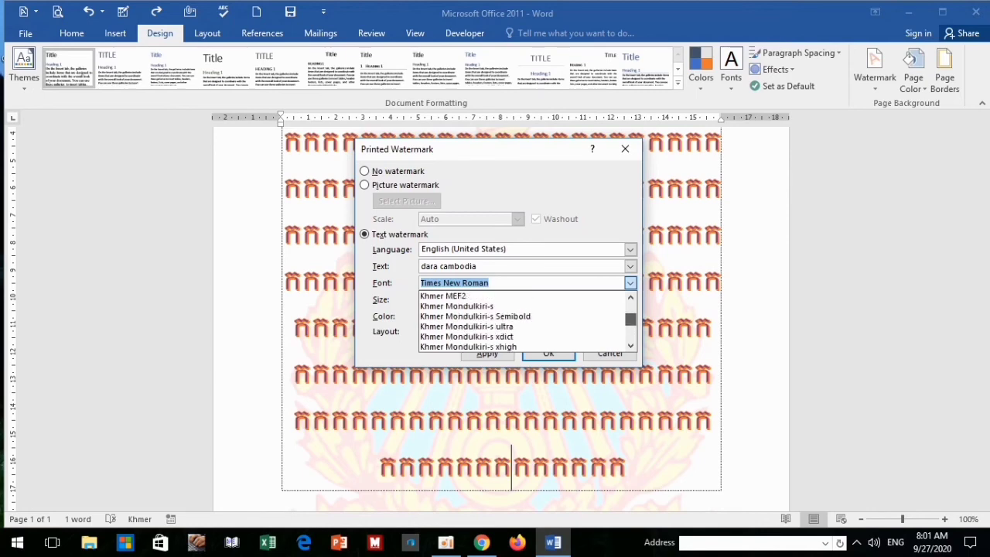
scroll(524, 321, "up", 3)
scroll(524, 321, "up", 3)
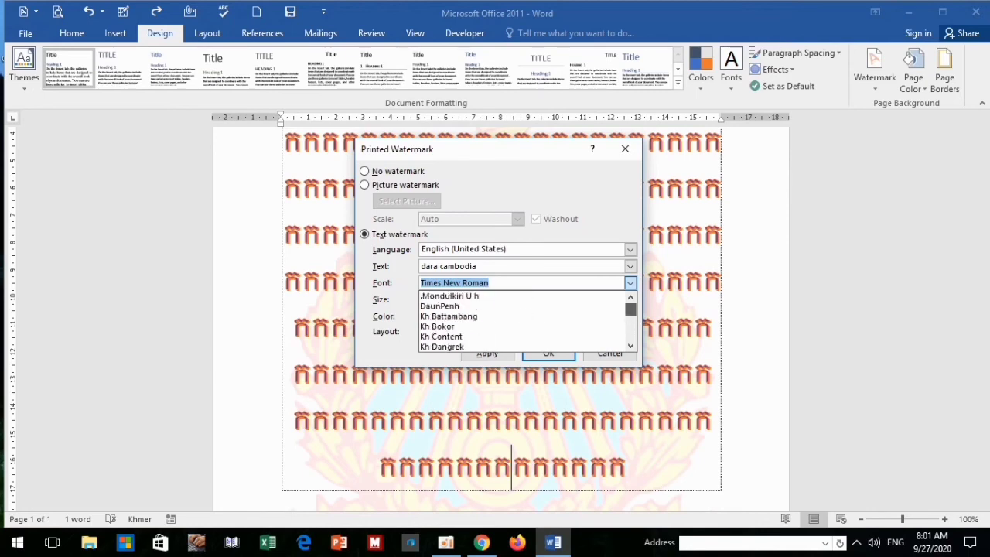
scroll(525, 321, "down", 1)
scroll(524, 321, "down", 2)
scroll(524, 321, "down", 1)
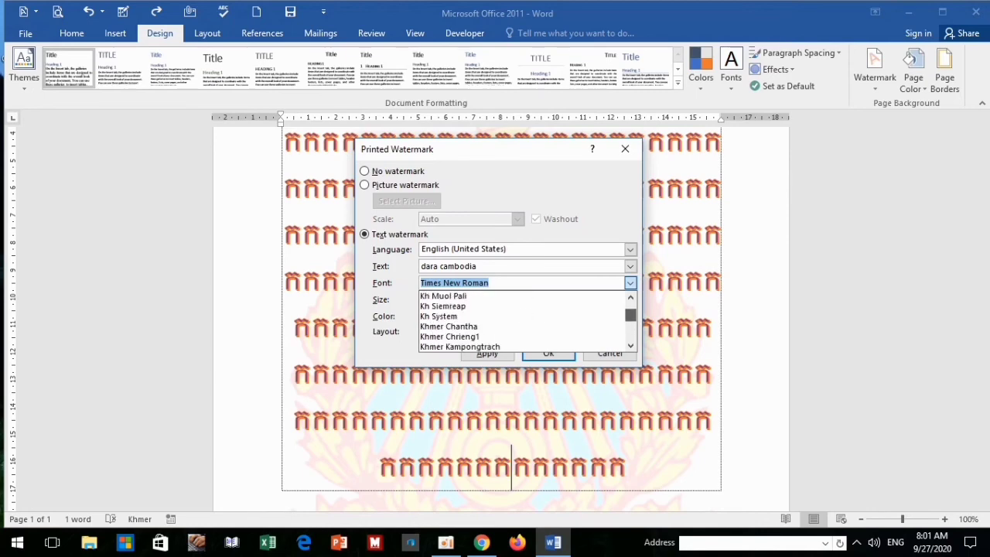
scroll(524, 321, "down", 2)
scroll(525, 321, "down", 2)
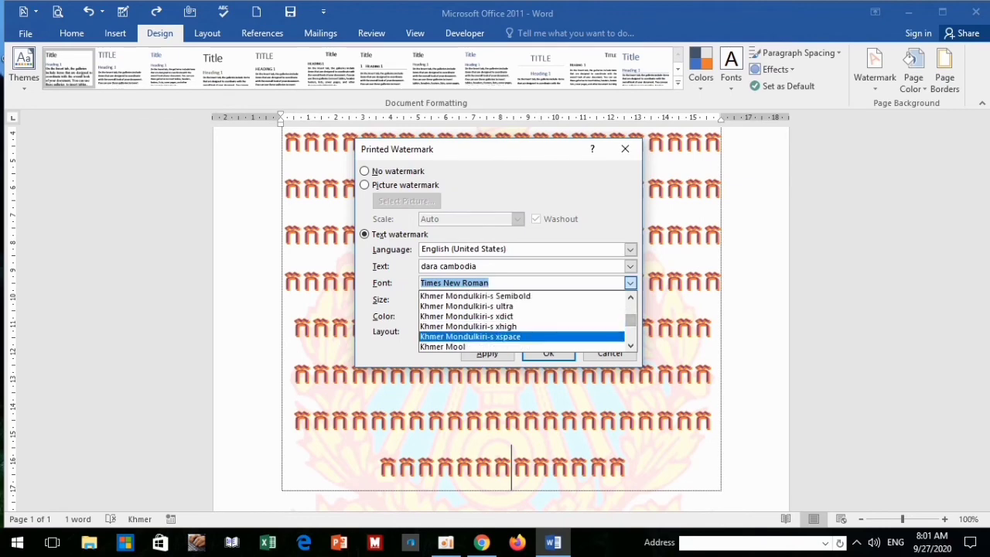
left_click(630, 346)
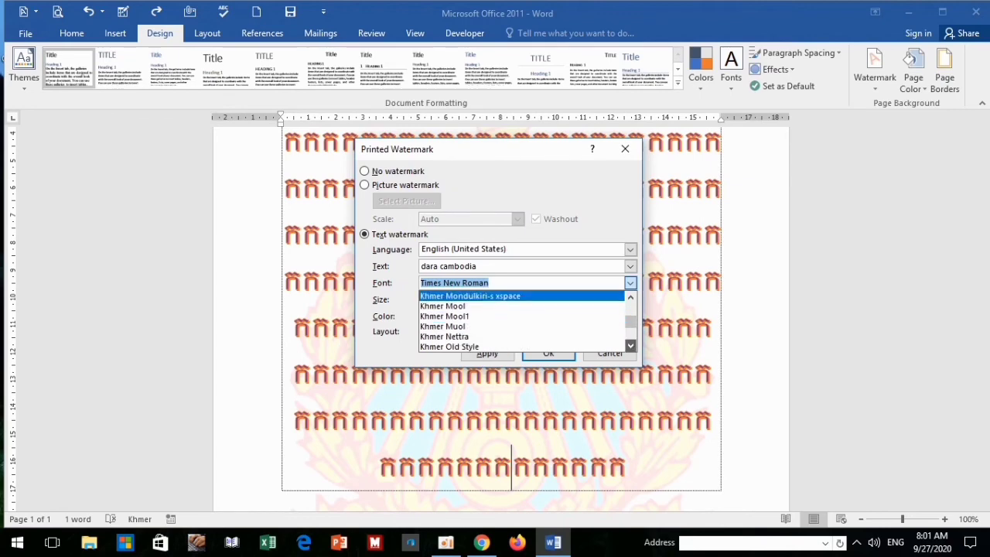
left_click(630, 346)
left_click(631, 346)
left_click(631, 345)
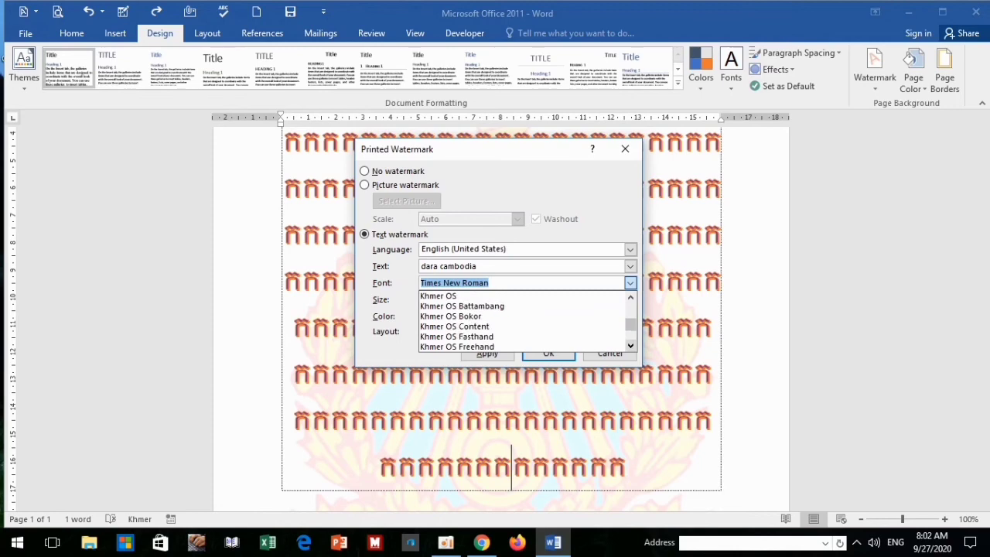
left_click(630, 346)
left_click(480, 347)
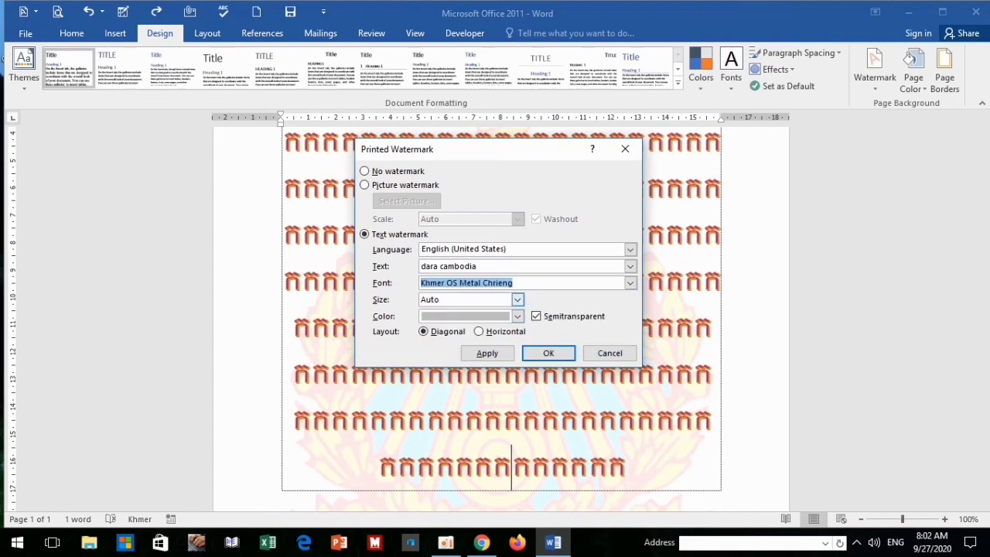
Make the watermark horizontal and yellow, then apply it to the page
left_click(517, 300)
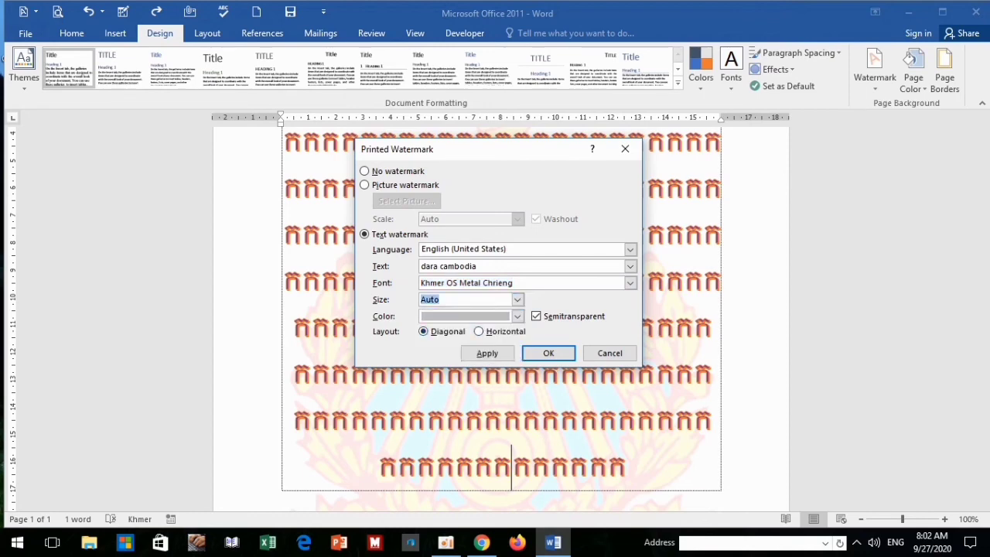
left_click(503, 331)
left_click(516, 317)
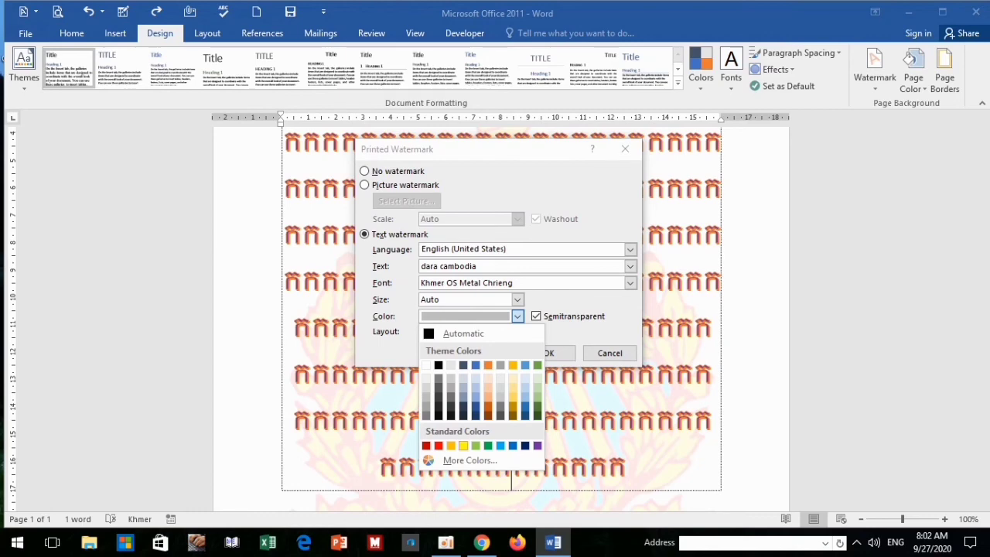
left_click(463, 446)
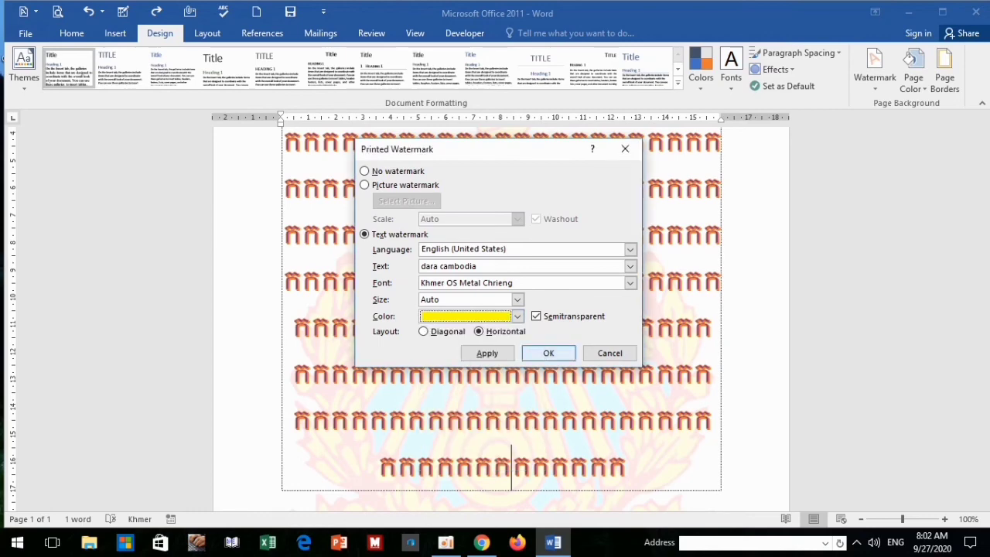
left_click(487, 353)
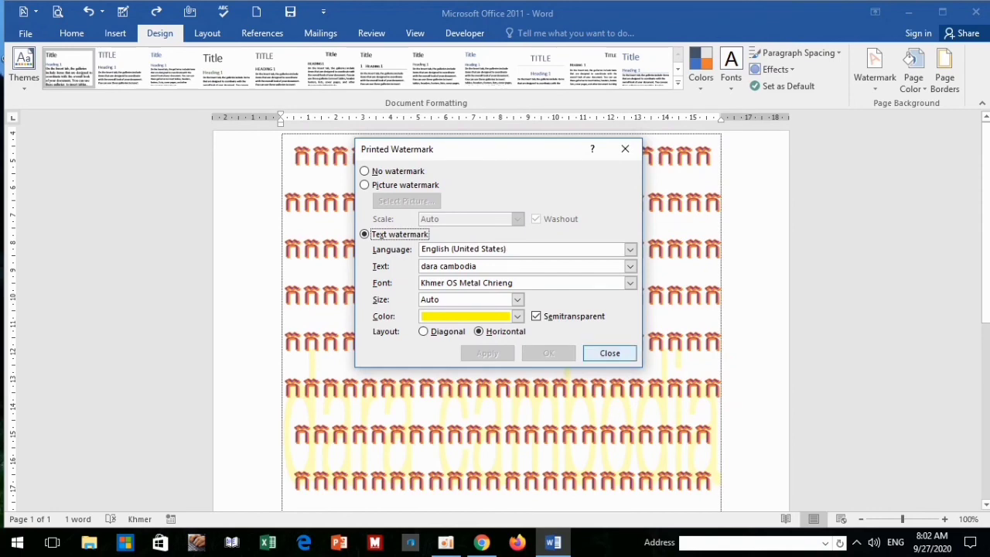
left_click(610, 353)
Select the red ក rows and their box on the page and delete them
scroll(511, 435, "down", 3)
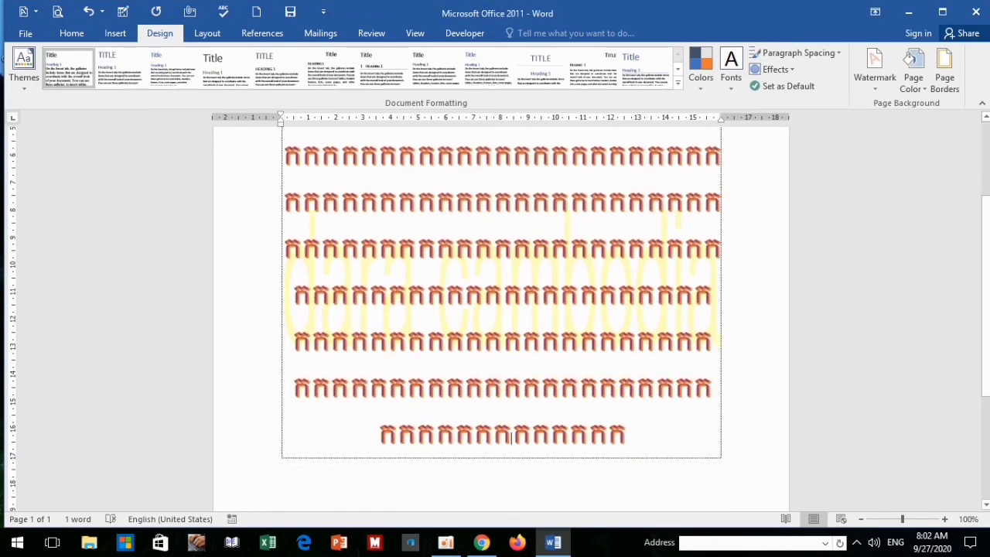
scroll(511, 438, "up", 2)
scroll(626, 383, "down", 3)
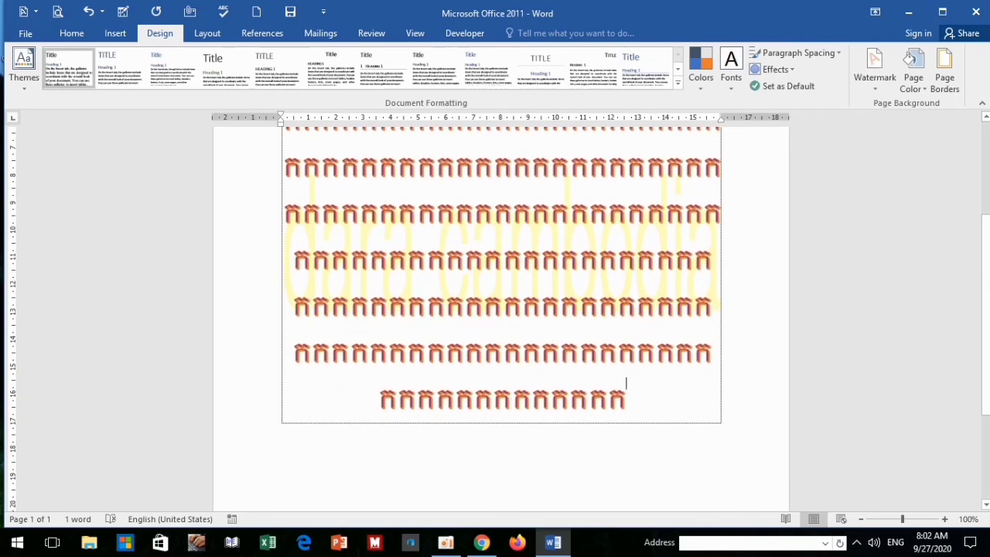
left_click_drag(626, 383, 287, 139)
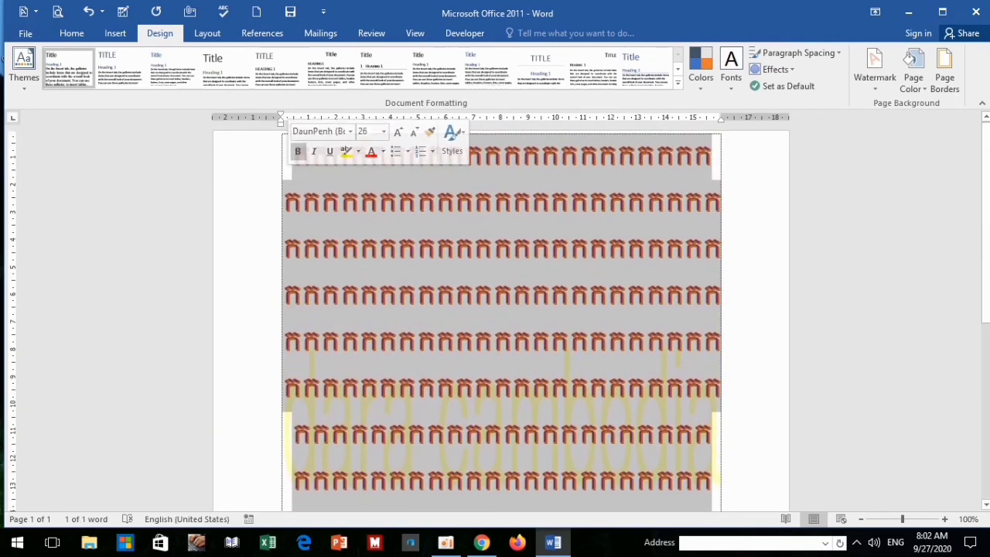
key("Delete")
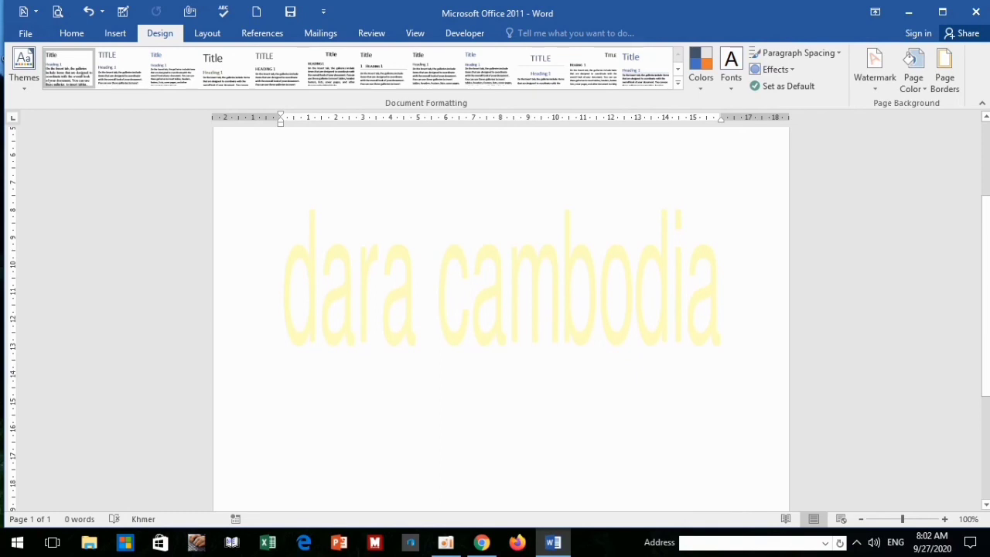
scroll(502, 309, "up", 3)
scroll(501, 310, "down", 2)
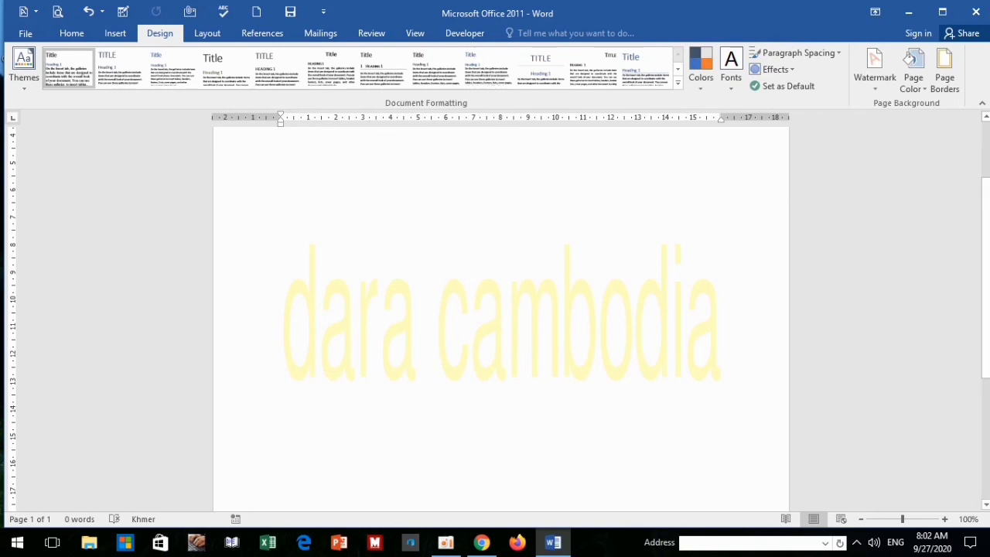
Remove the watermark via Design > Watermark, then browse the gallery and dismiss it unchanged
left_click(875, 68)
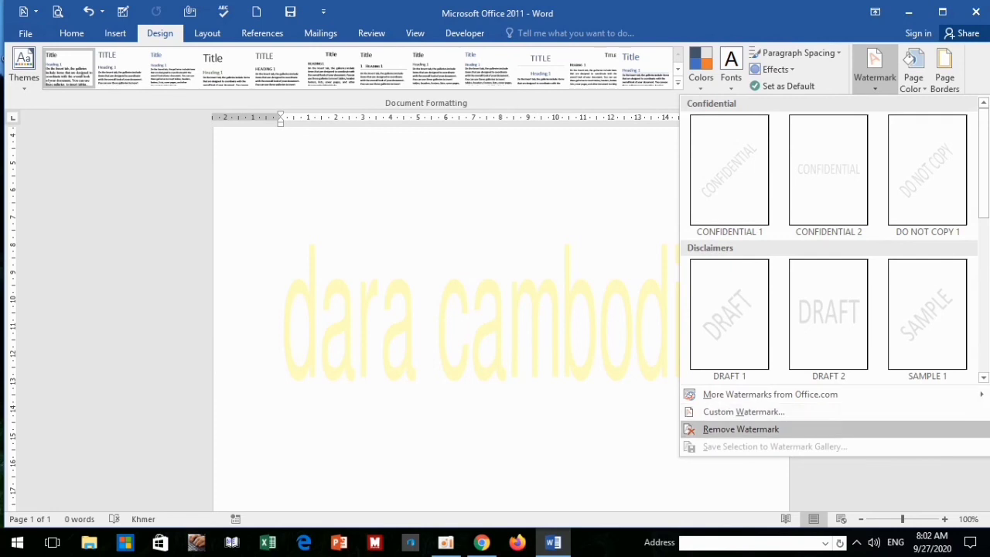
left_click(741, 428)
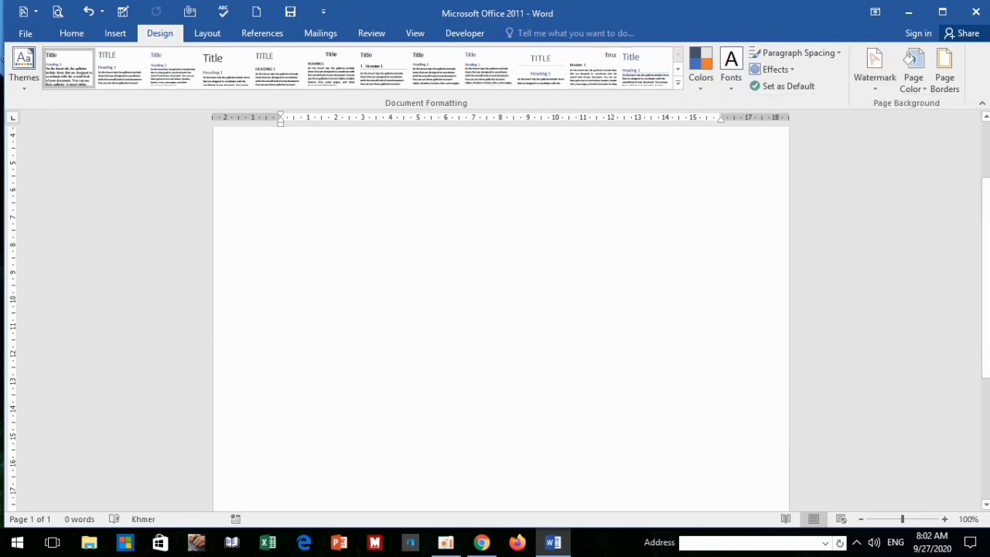
left_click(875, 68)
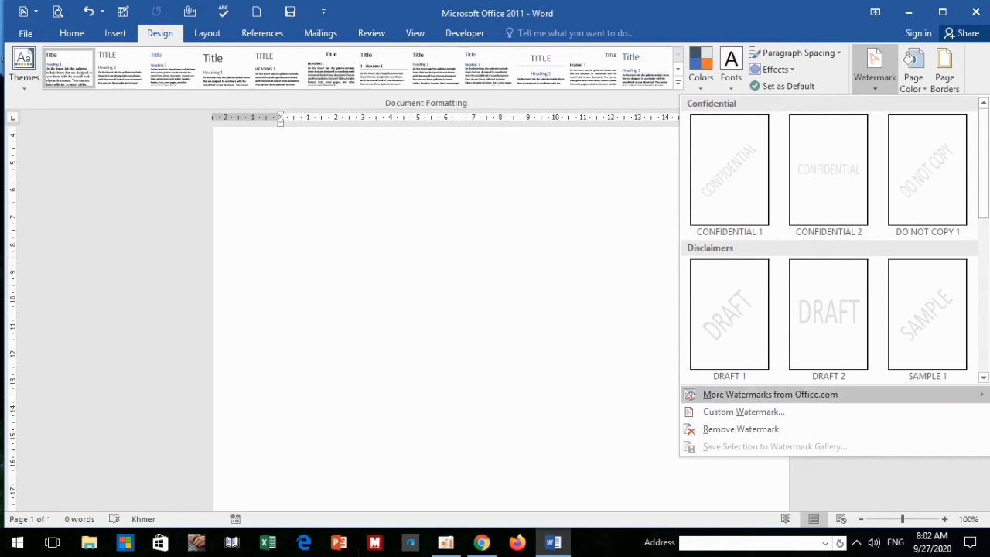
scroll(707, 392, "down", 2)
scroll(707, 392, "down", 3)
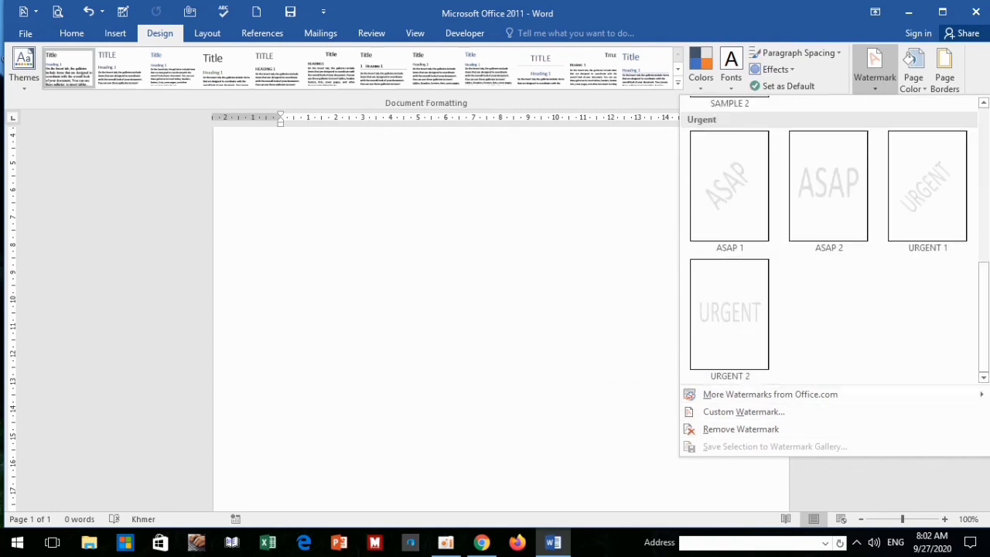
left_click_drag(983, 317, 983, 162)
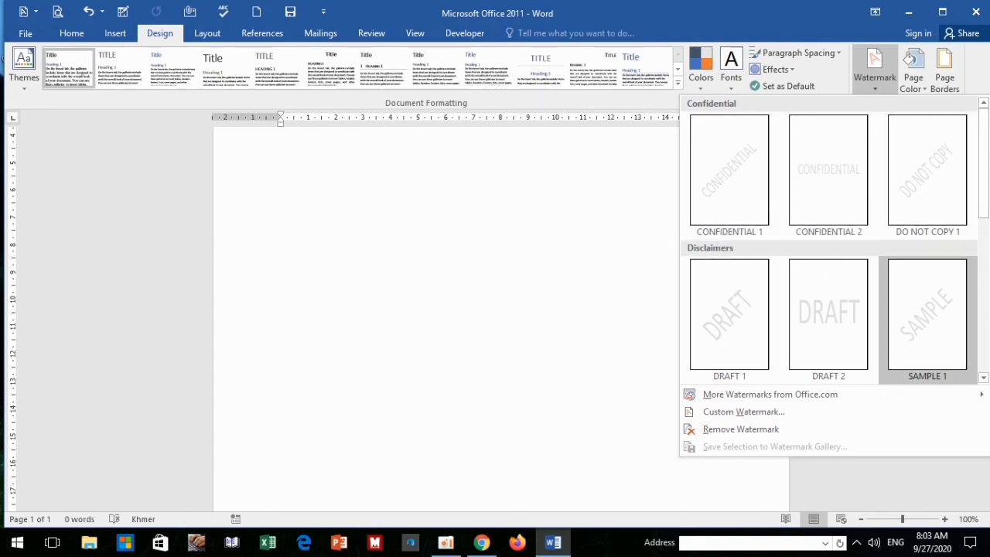
key("Escape")
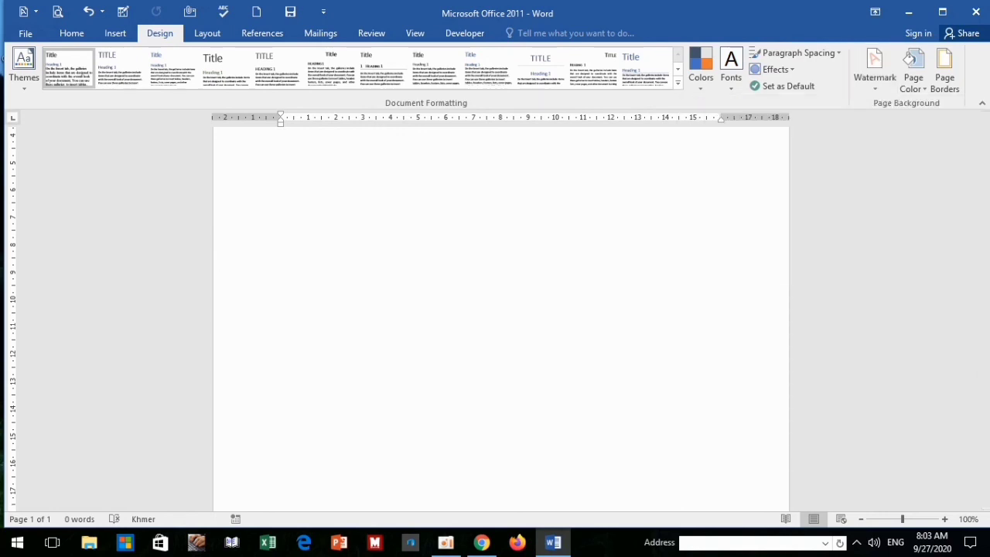